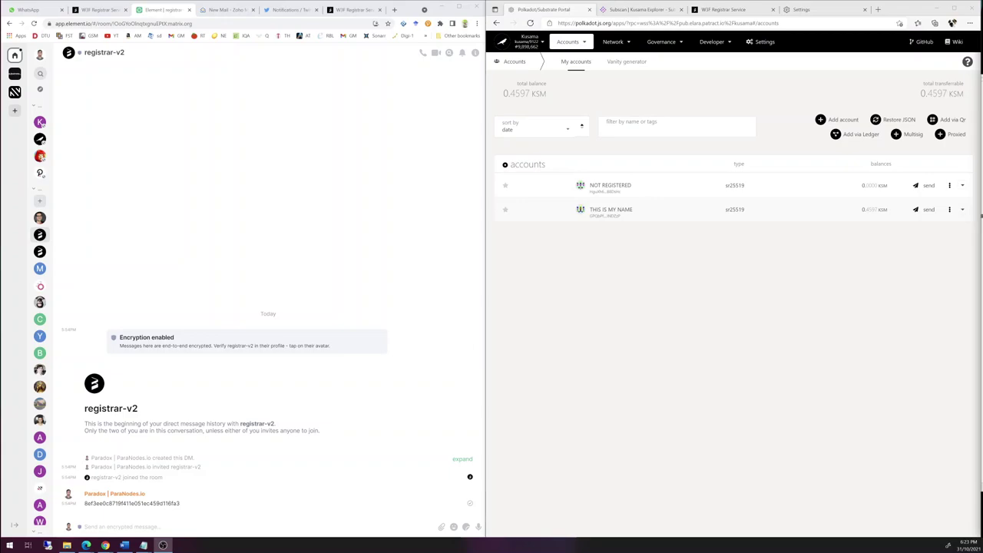
- Switch to the W3F Registrar Service page showing registrar #0's judgement status for the Kusama account
{"action": "left_click", "coordinate": [102, 10]}
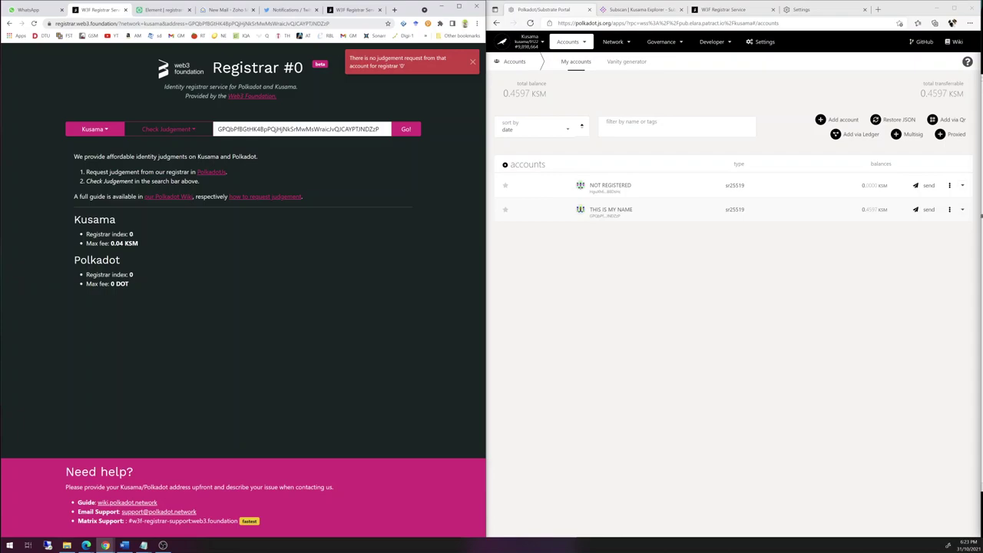
- Dismiss the red 'There is no judgement request' notice
{"action": "left_click", "coordinate": [472, 62]}
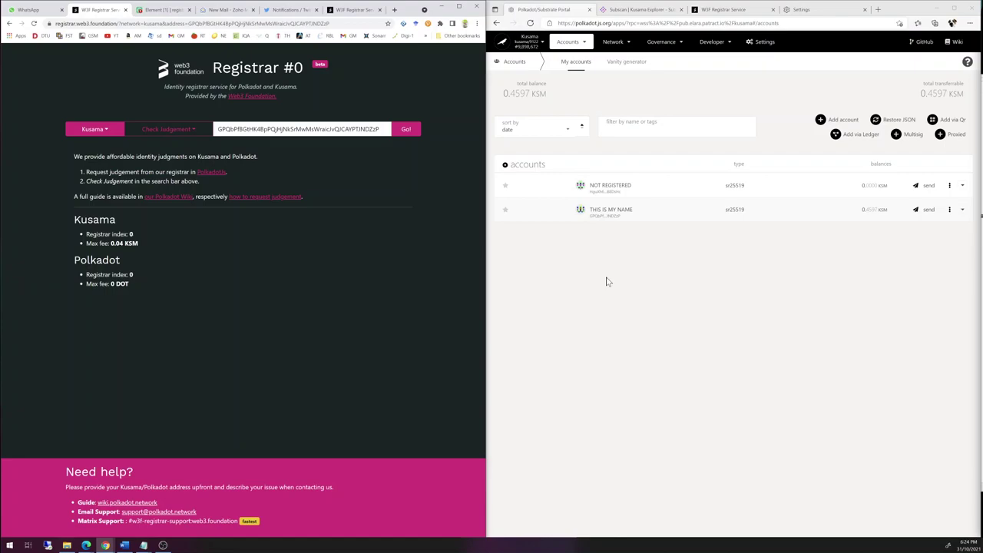
{"action": "left_click", "coordinate": [633, 253]}
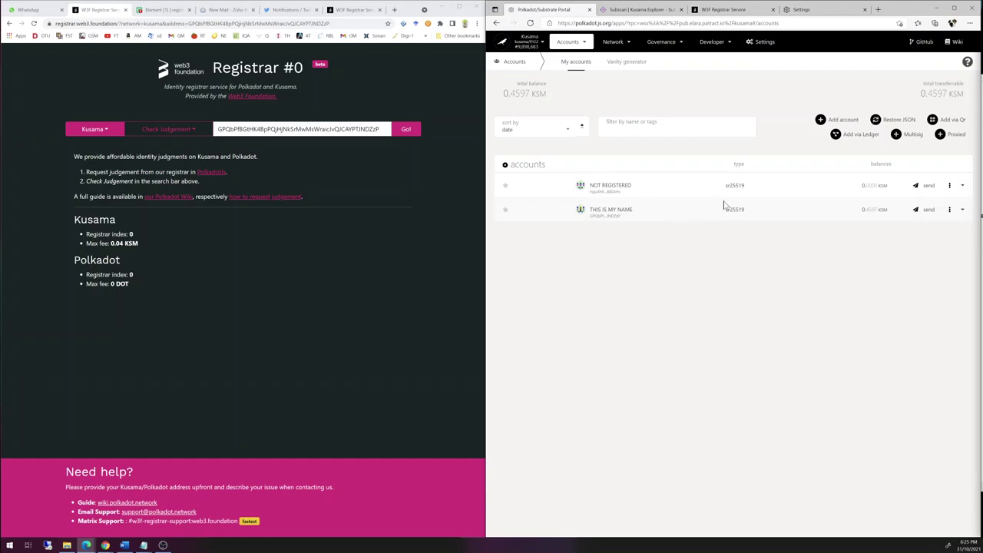
{"action": "left_click", "coordinate": [840, 120]}
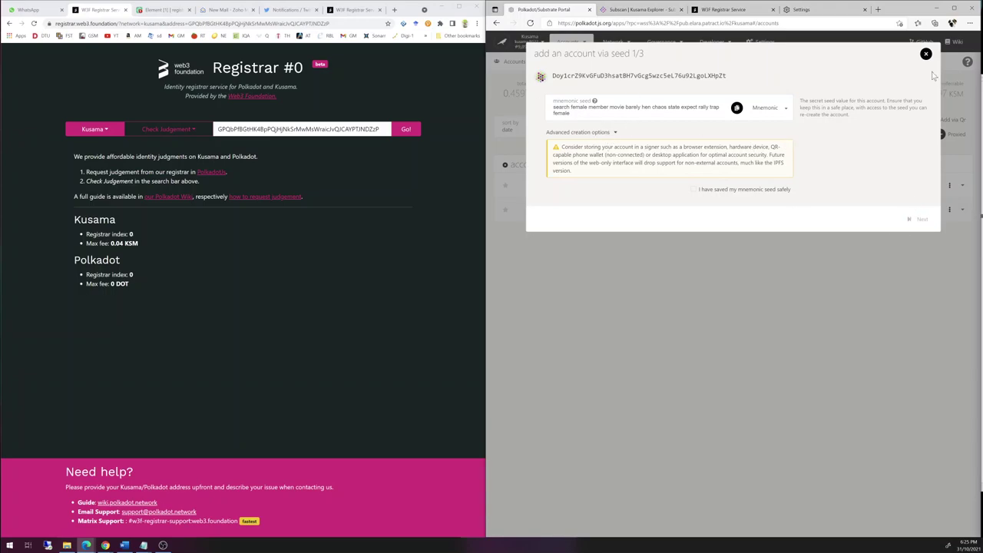
{"action": "left_click", "coordinate": [795, 368]}
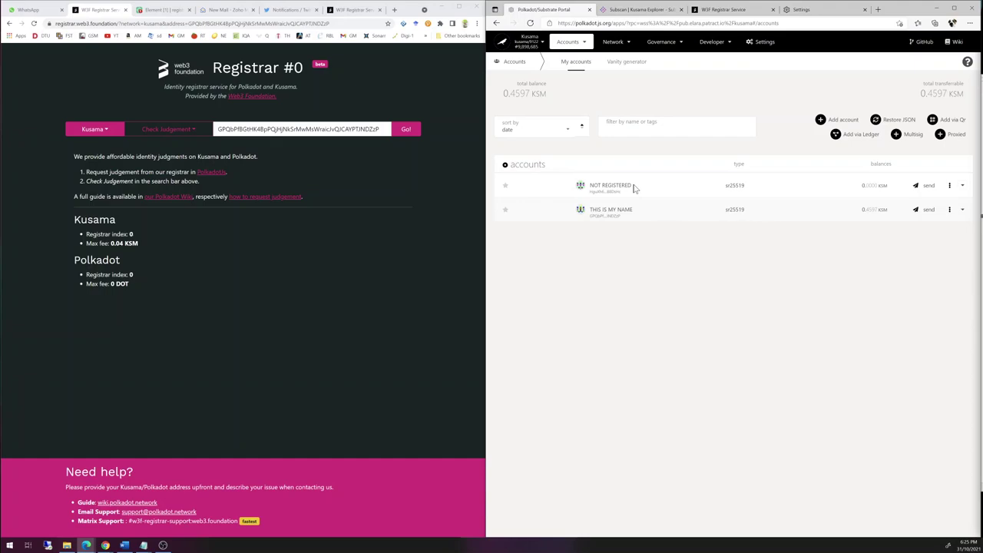
{"action": "left_click_drag", "start_coordinate": [636, 188], "coordinate": [589, 188]}
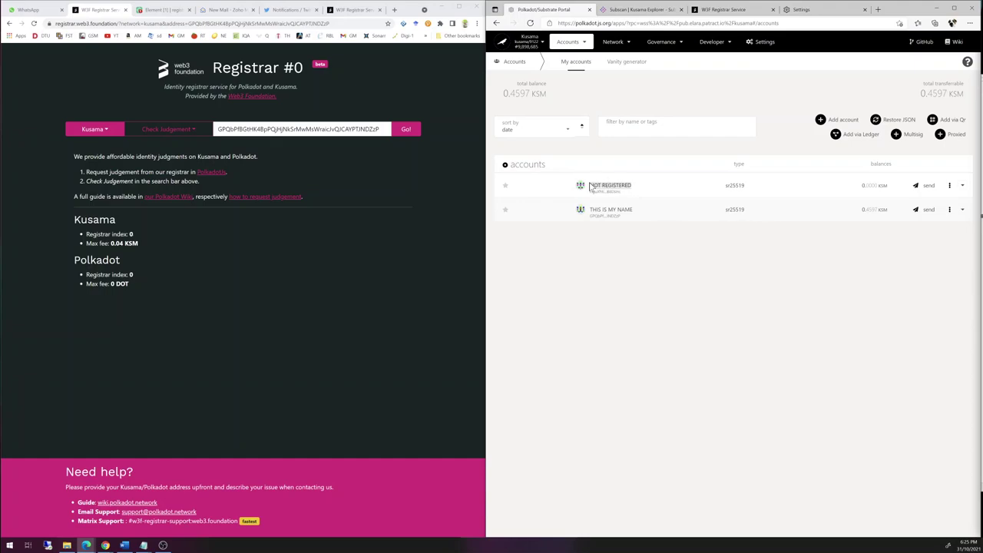
{"action": "left_click", "coordinate": [636, 319]}
{"action": "left_click_drag", "start_coordinate": [634, 190], "coordinate": [579, 190]}
{"action": "left_click", "coordinate": [642, 290]}
{"action": "left_click_drag", "start_coordinate": [631, 214], "coordinate": [594, 214]}
{"action": "left_click_drag", "start_coordinate": [637, 189], "coordinate": [595, 192]}
{"action": "left_click", "coordinate": [664, 250]}
- Start Set on-chain identity for the THIS IS MY NAME account and select its display name
{"action": "left_click", "coordinate": [950, 210]}
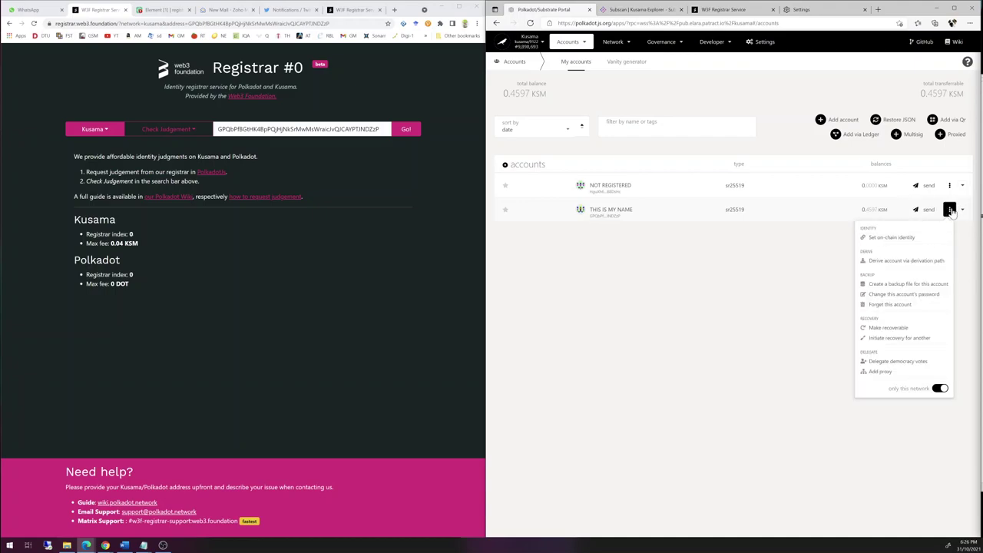
{"action": "left_click", "coordinate": [927, 238]}
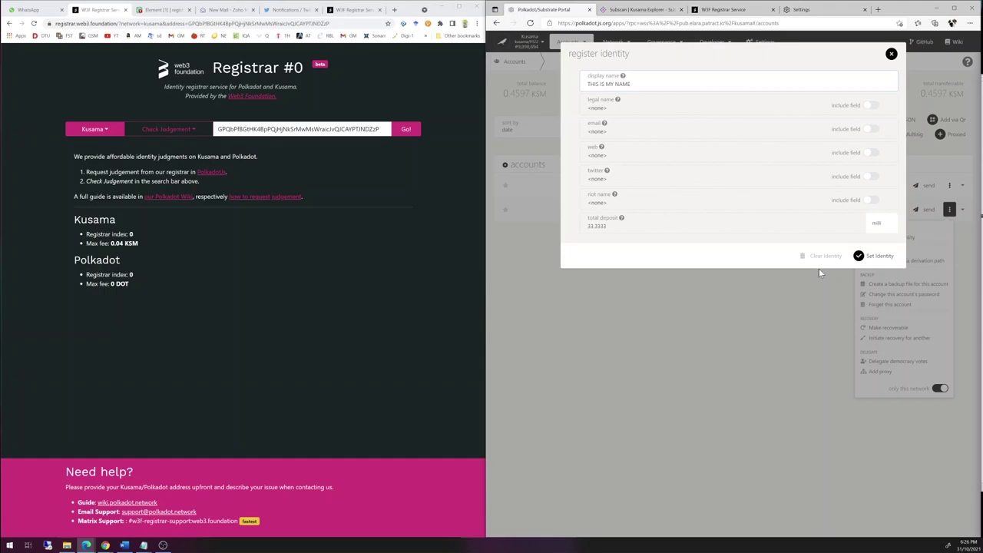
{"action": "key", "text": "ctrl+a"}
- Switch to Validate Display Name and check 'Paranodes', which is rejected as too similar
{"action": "left_click", "coordinate": [193, 132]}
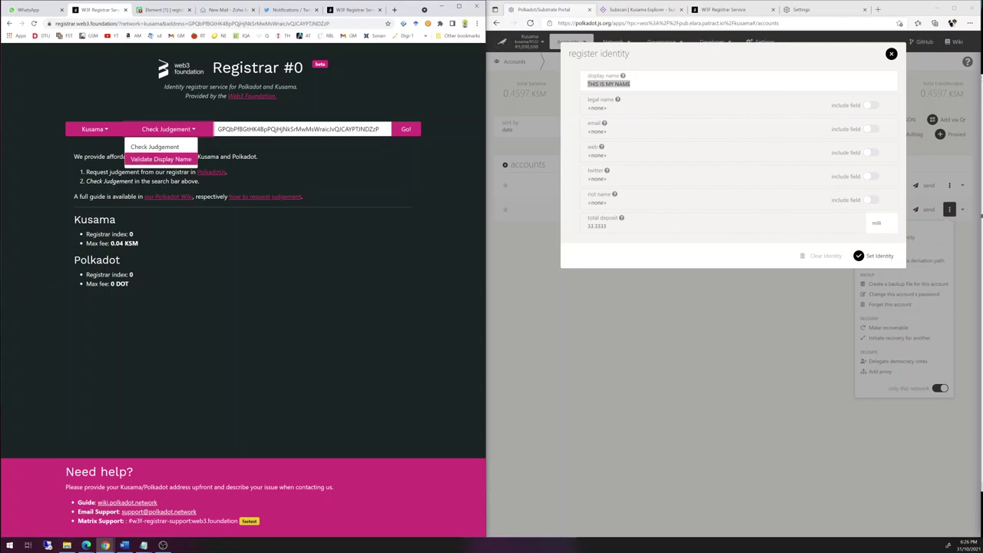
{"action": "left_click", "coordinate": [161, 159]}
{"action": "key", "text": "ctrl+a"}
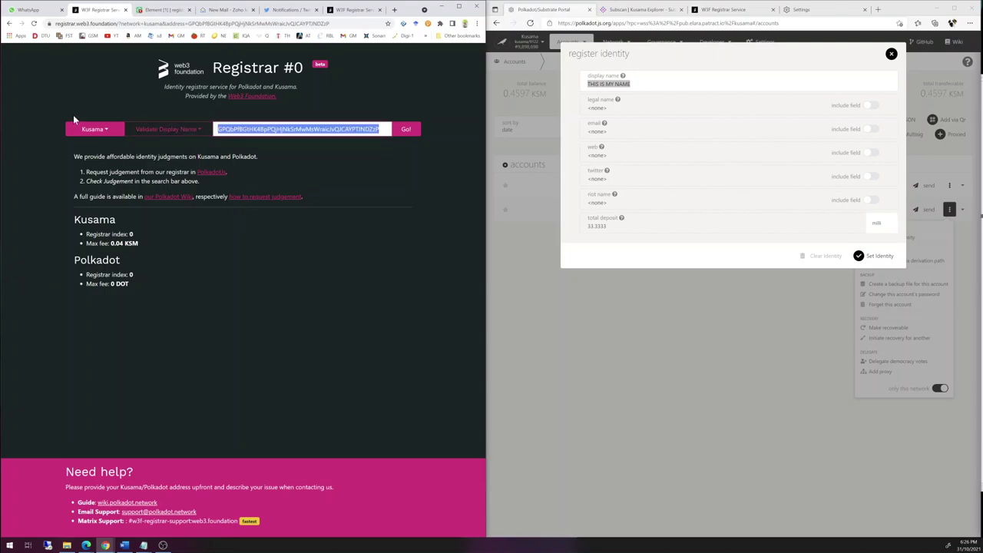
{"action": "type", "text": "Sup"}
{"action": "key", "text": "BackSpace"}
{"action": "key", "text": "BackSpace"}
{"action": "key", "text": "BackSpace"}
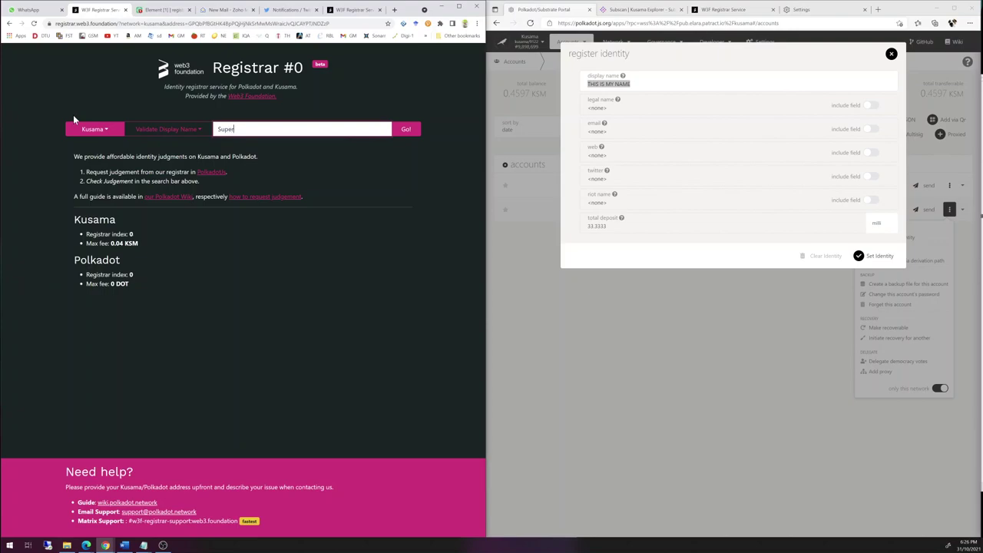
{"action": "type", "text": "Paranodes"}
{"action": "key", "text": "Return"}
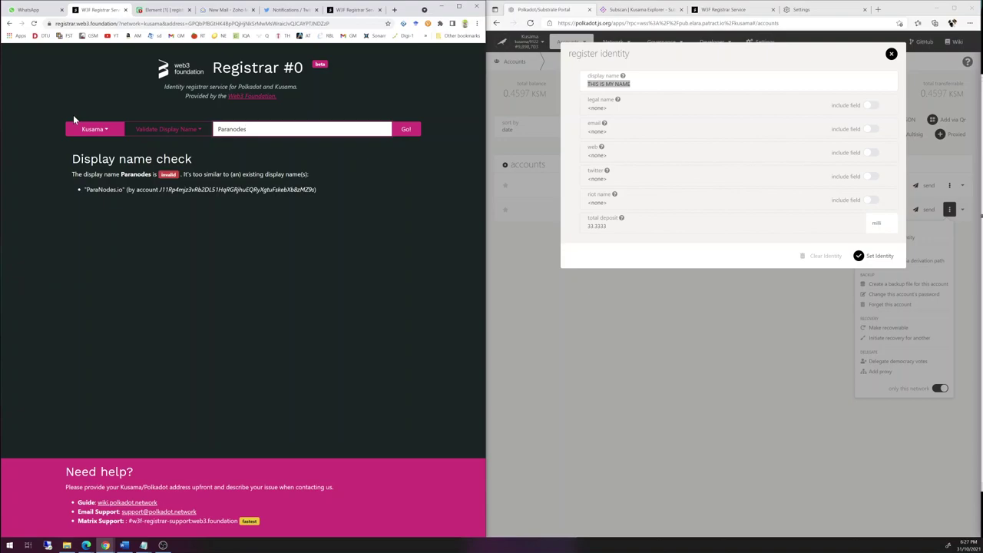
- Check 'SuperGuy' as the display name, which is reported valid
{"action": "key", "text": "ctrl+a"}
{"action": "key", "text": "BackSpace"}
{"action": "type", "text": "SuperGuy"}
{"action": "key", "text": "Return"}
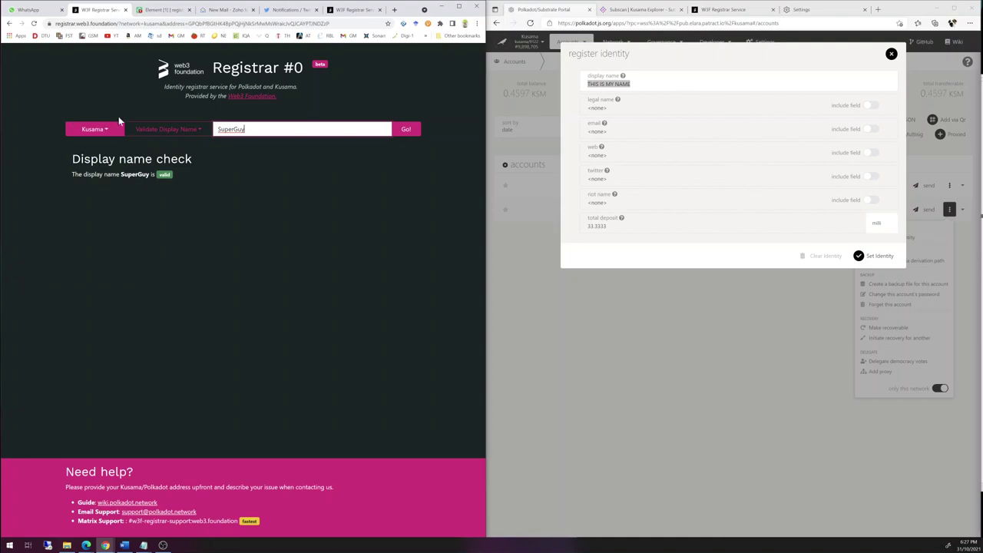
- Replace the display name with 'SuperGuy', leave riot name excluded, and highlight the registrar's Matrix room
{"action": "left_click", "coordinate": [673, 66]}
{"action": "left_click", "coordinate": [631, 84]}
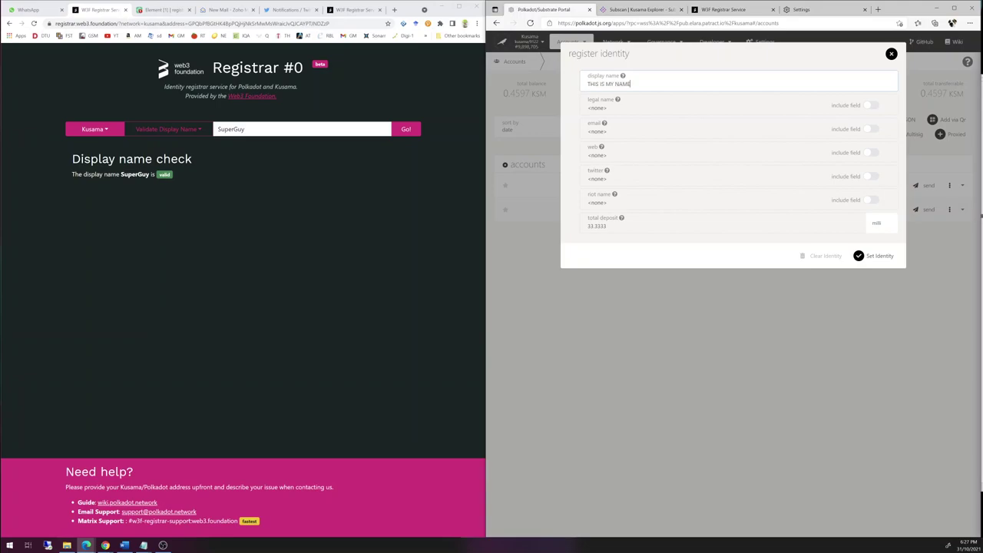
{"action": "left_click_drag", "start_coordinate": [630, 84], "coordinate": [578, 81]}
{"action": "type", "text": "SuperGuy"}
{"action": "left_click", "coordinate": [872, 200]}
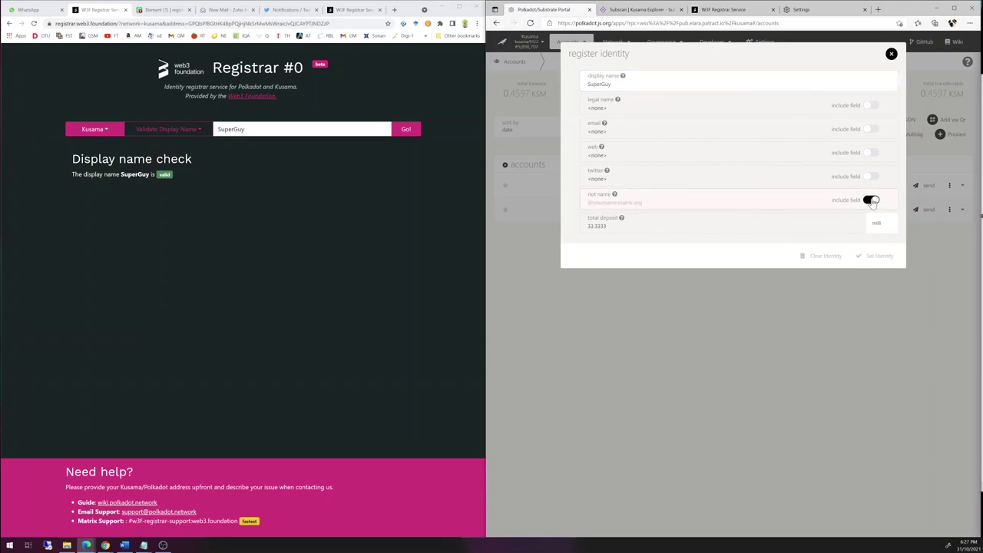
{"action": "left_click", "coordinate": [870, 201]}
{"action": "left_click_drag", "start_coordinate": [238, 521], "coordinate": [129, 521]}
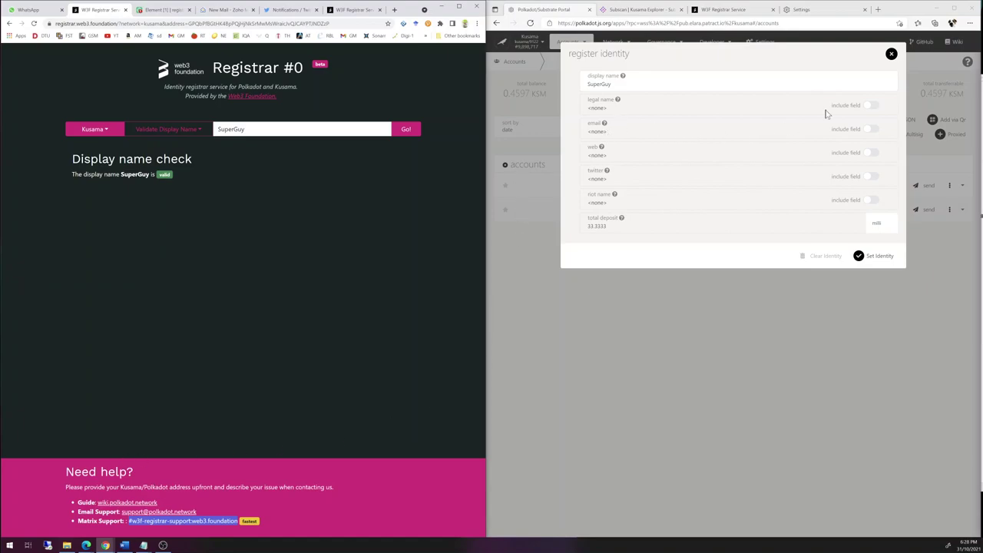
- Include the support e-mail address, Twitter handle and Riot Matrix ID in the SuperGuy identity
{"action": "left_click", "coordinate": [870, 129]}
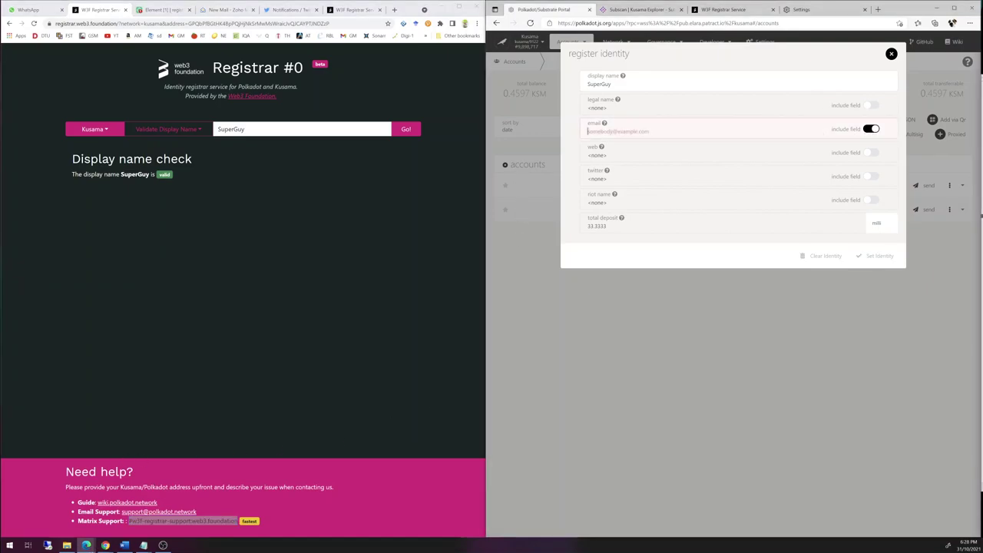
{"action": "left_click", "coordinate": [871, 178]}
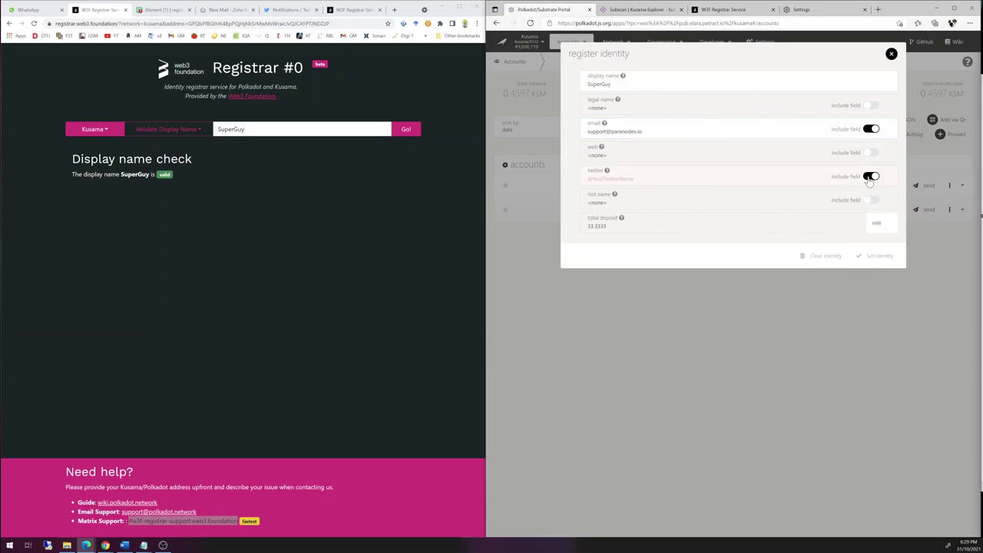
{"action": "left_click", "coordinate": [708, 178]}
{"action": "type", "text": "@ParaNodes"}
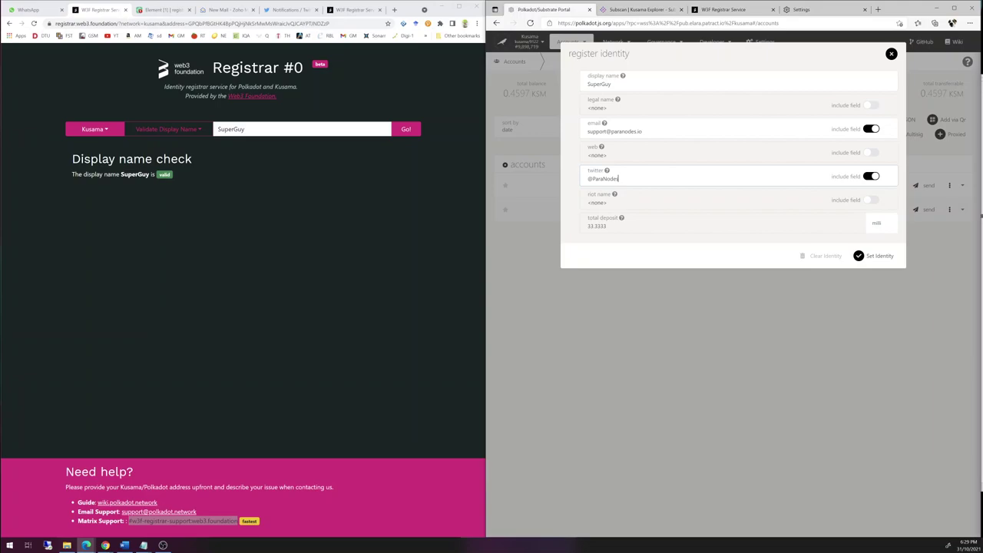
{"action": "left_click", "coordinate": [871, 199]}
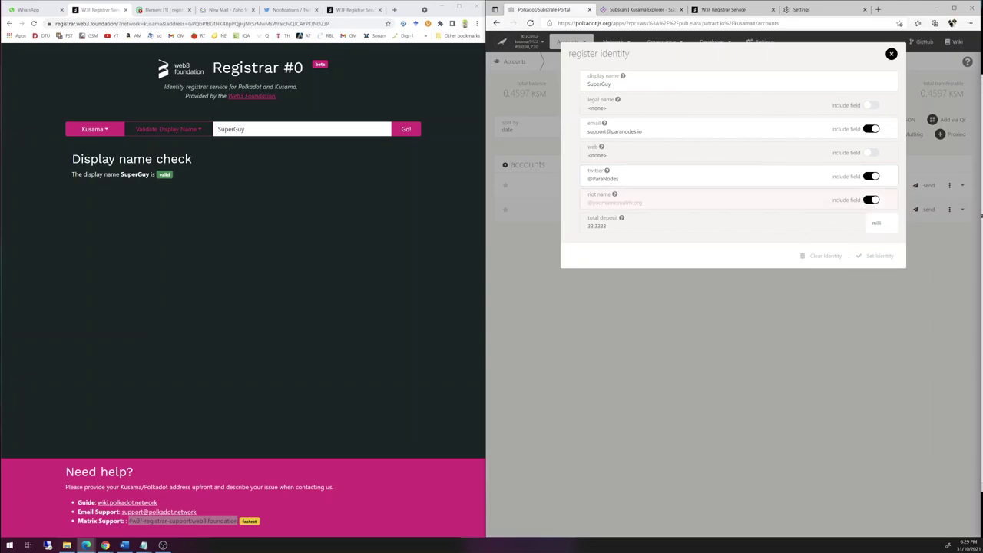
{"action": "left_click", "coordinate": [691, 202]}
{"action": "type", "text": "@paradosxxx:matrix.org"}
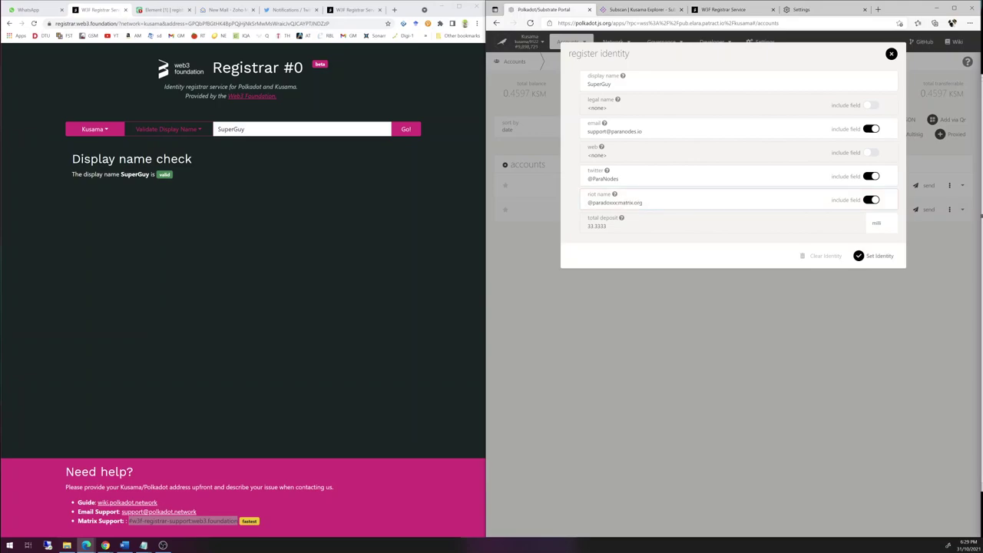
{"action": "left_click_drag", "start_coordinate": [612, 230], "coordinate": [590, 229]}
- Sign and submit setIdentity with the account password, re-entering it after the first attempt fails
{"action": "left_click", "coordinate": [863, 262]}
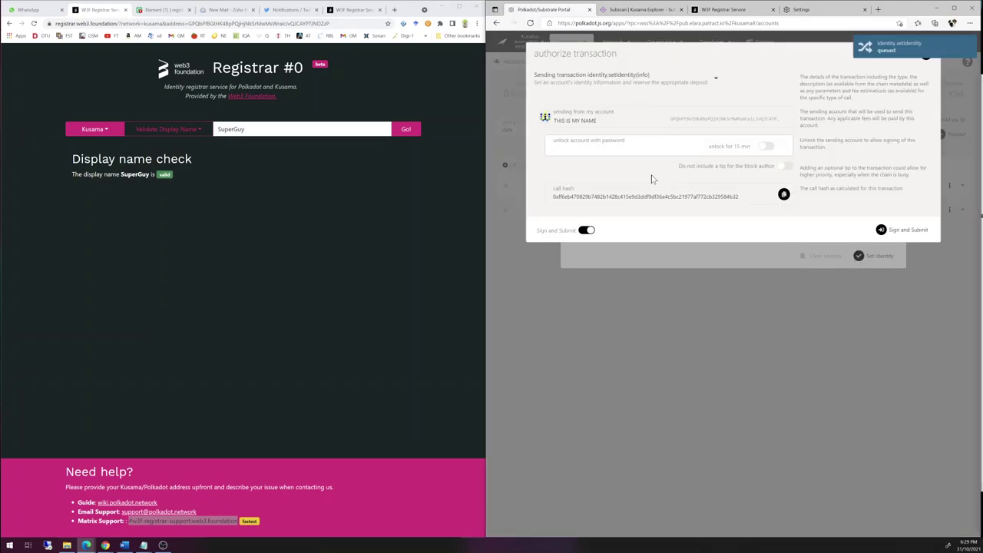
{"action": "type", "text": "********"}
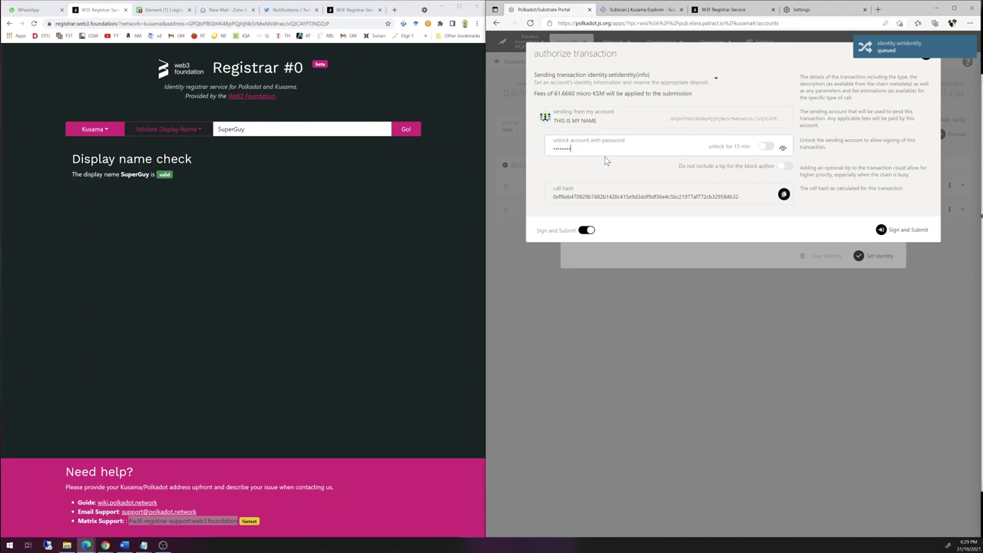
{"action": "key", "text": "Return"}
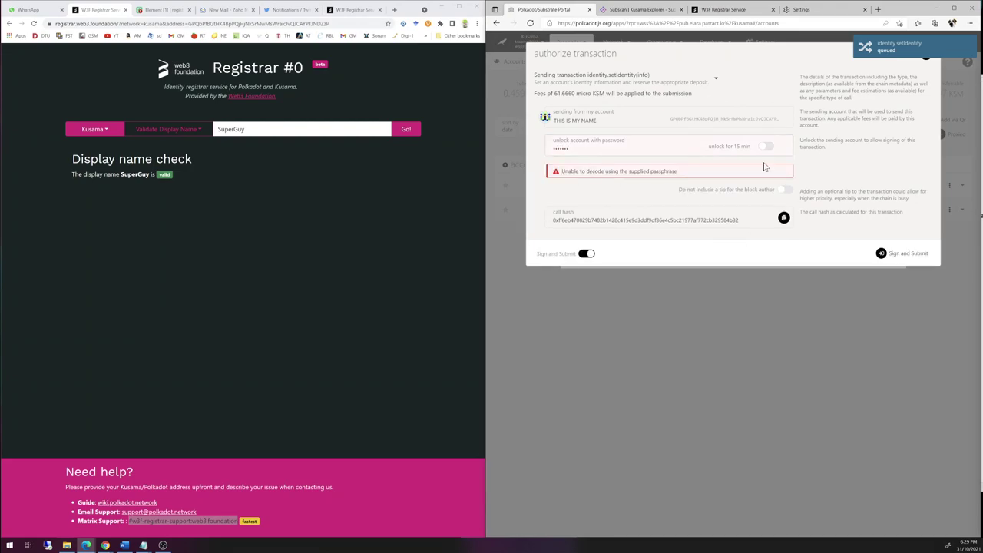
{"action": "left_click", "coordinate": [720, 153]}
{"action": "key", "text": "BackSpace"}
{"action": "key", "text": "BackSpace"}
{"action": "key", "text": "BackSpace"}
{"action": "key", "text": "BackSpace"}
{"action": "key", "text": "BackSpace"}
{"action": "key", "text": "BackSpace"}
{"action": "key", "text": "BackSpace"}
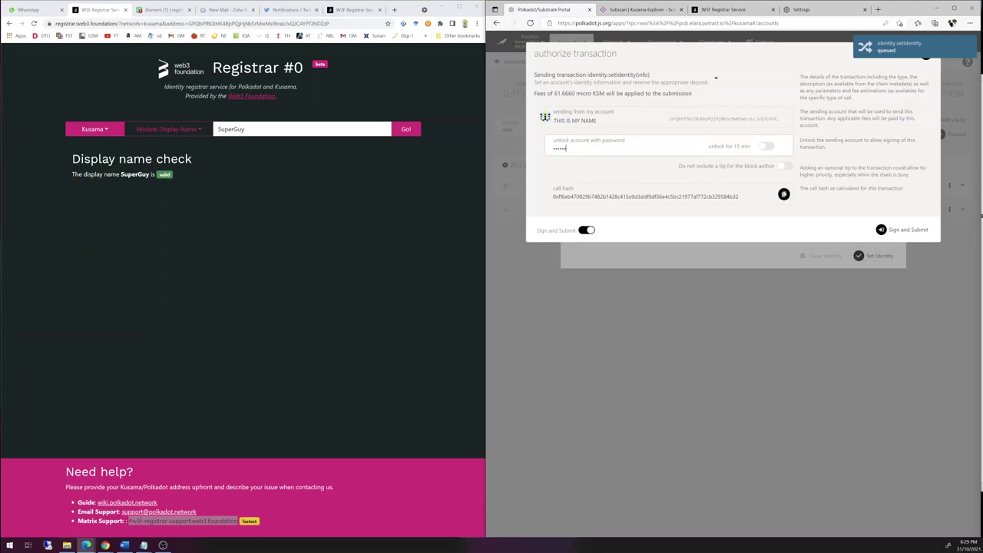
{"action": "type", "text": "••••••"}
{"action": "key", "text": "Return"}
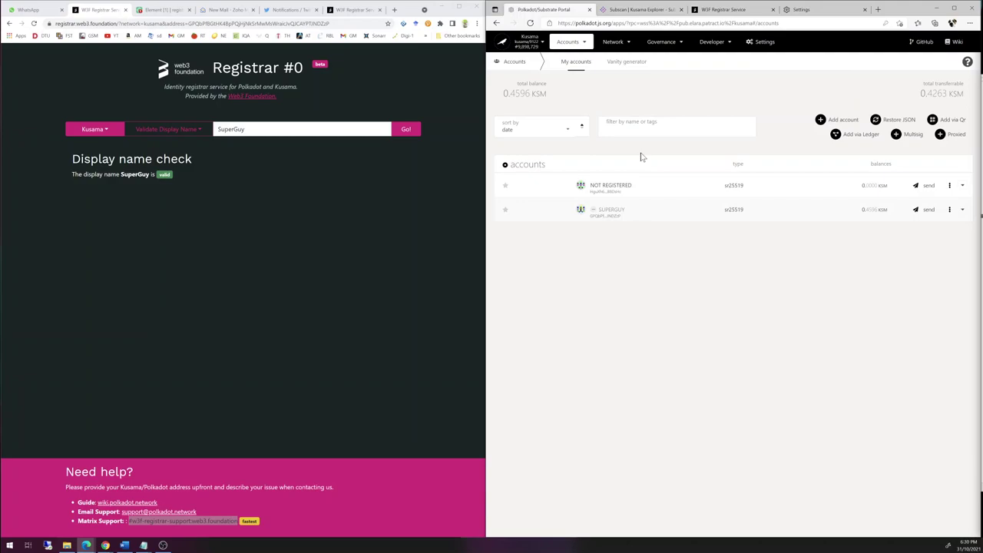
{"action": "double_click", "coordinate": [627, 211]}
{"action": "left_click", "coordinate": [599, 212]}
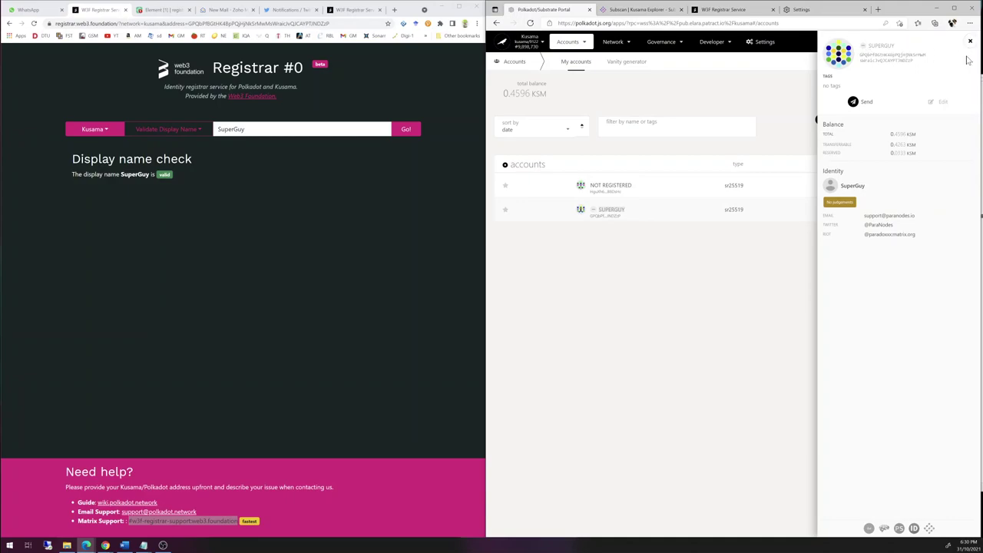
{"action": "left_click", "coordinate": [970, 42]}
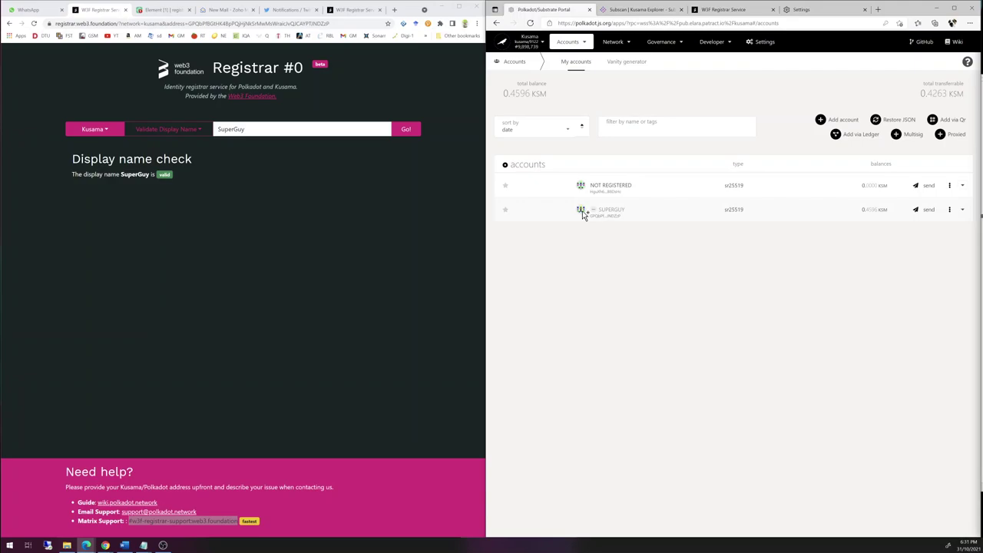
{"action": "left_click", "coordinate": [620, 10]}
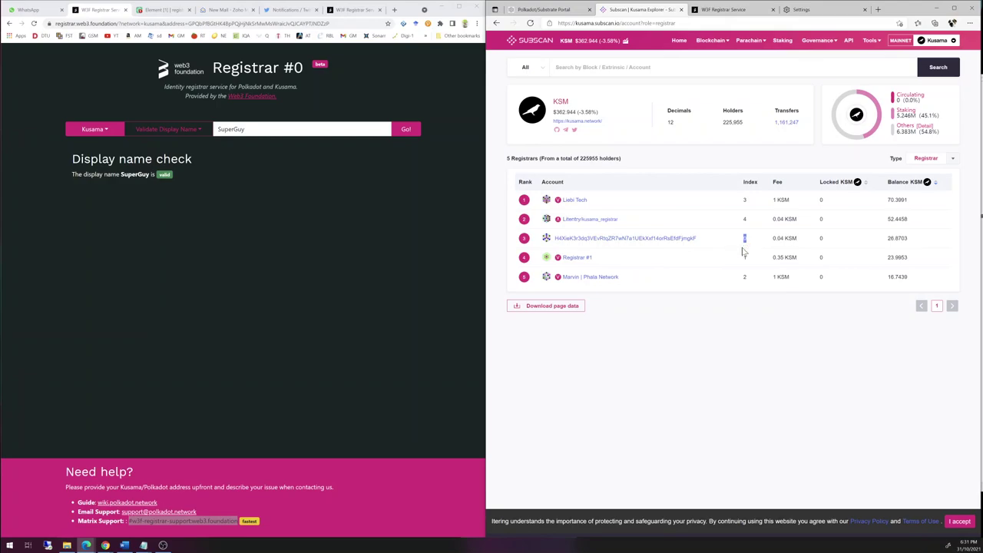
{"action": "left_click_drag", "start_coordinate": [773, 240], "coordinate": [785, 242]}
{"action": "left_click", "coordinate": [750, 303]}
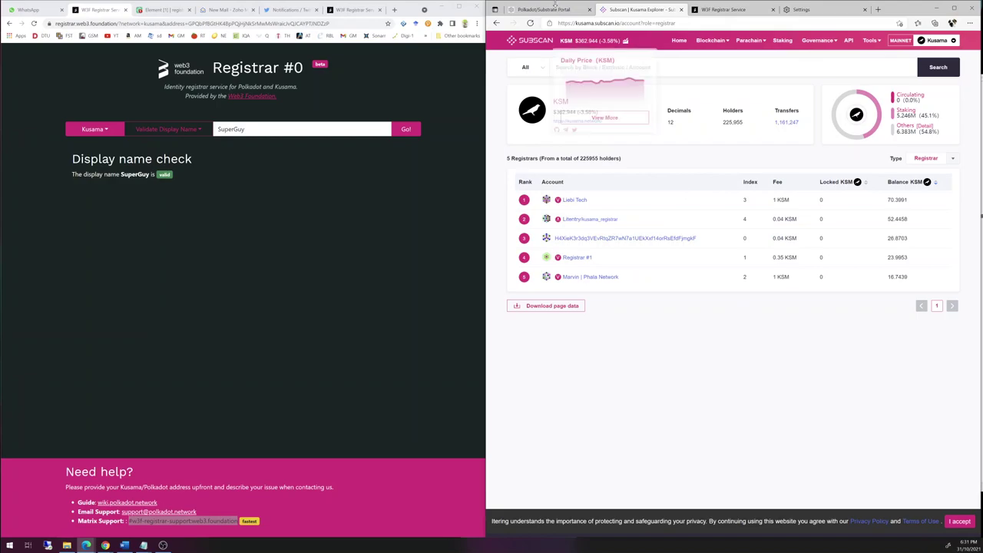
{"action": "key", "text": "ctrl+shift+Tab"}
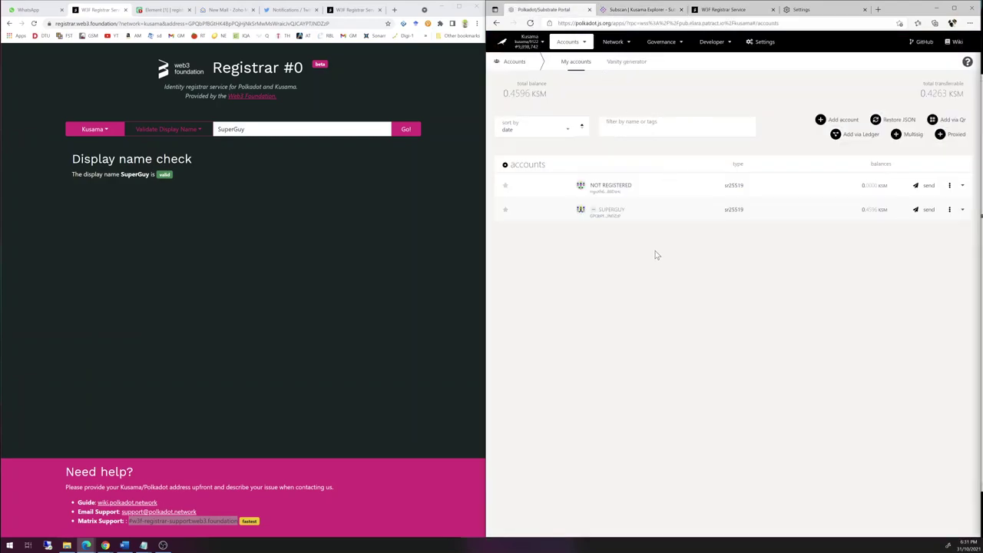
- Open Developer > Extrinsics and choose the identity pallet
{"action": "mouse_move", "coordinate": [664, 44]}
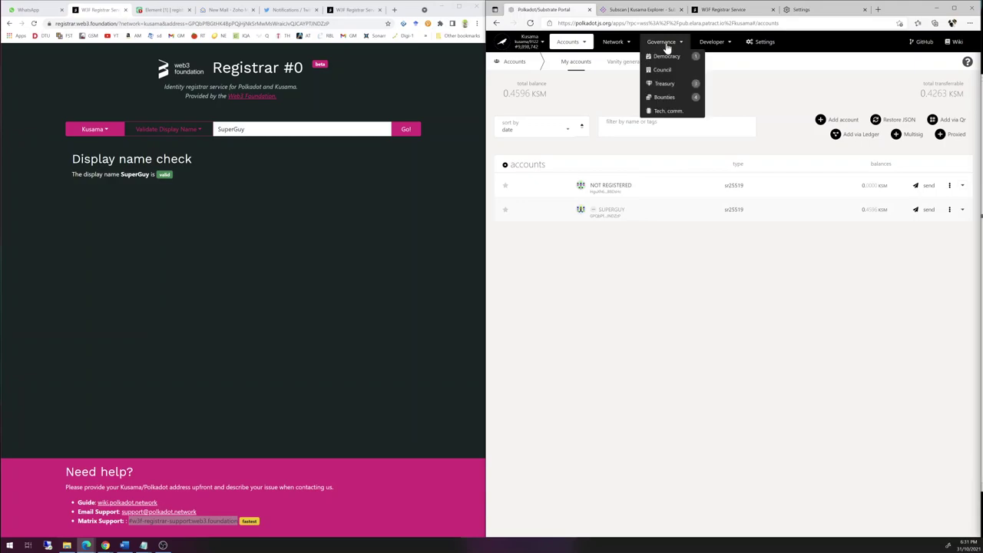
{"action": "mouse_move", "coordinate": [712, 44]}
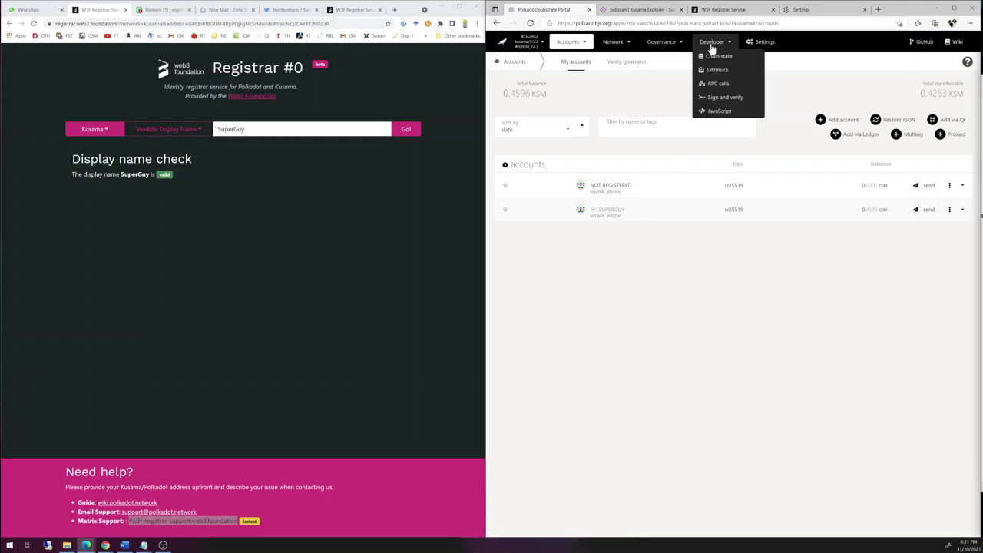
{"action": "left_click", "coordinate": [715, 73]}
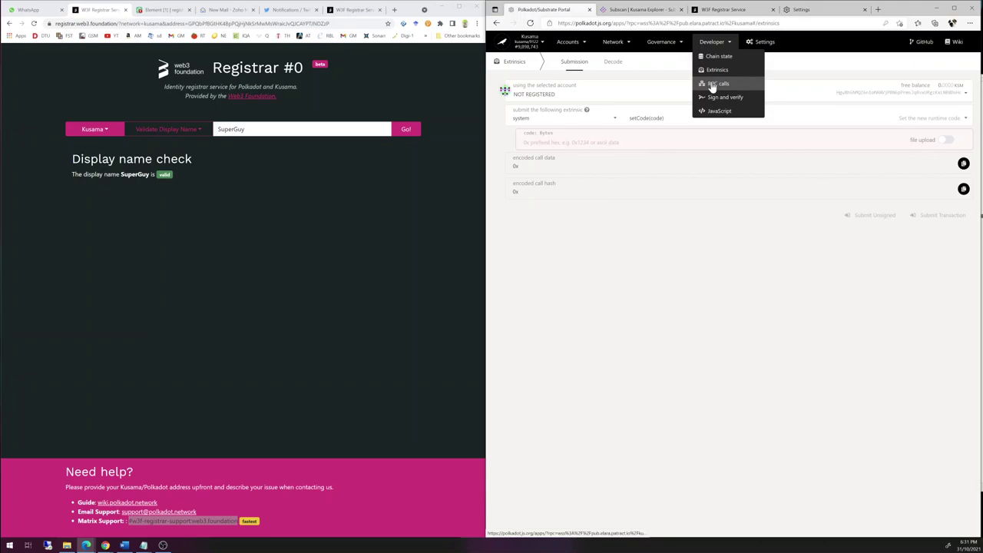
{"action": "left_click", "coordinate": [613, 121]}
{"action": "scroll", "coordinate": [581, 176], "scroll_direction": "up", "scroll_amount": 5}
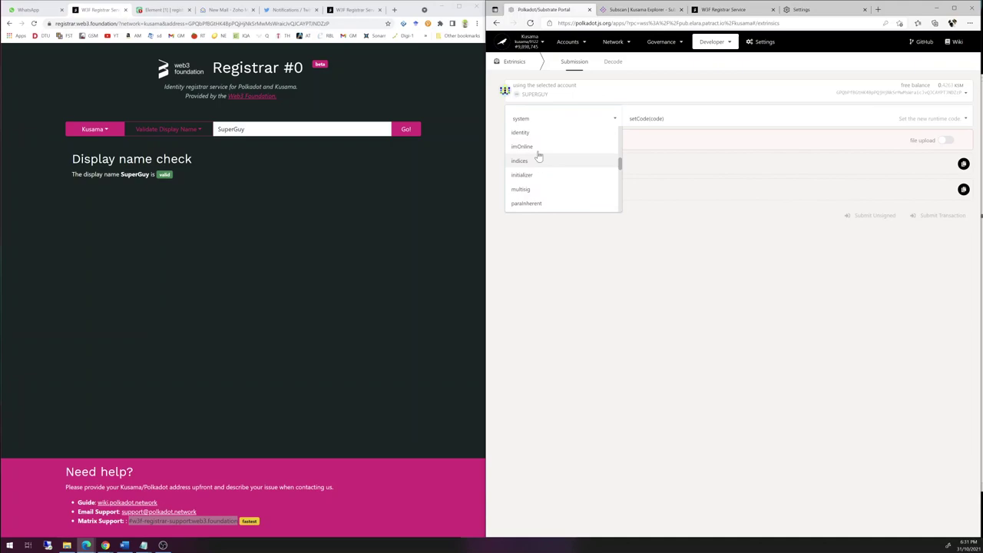
{"action": "left_click", "coordinate": [543, 133]}
- Select the requestJudgement call with regIndex 0 and maxFee 0.04
{"action": "left_click", "coordinate": [655, 123]}
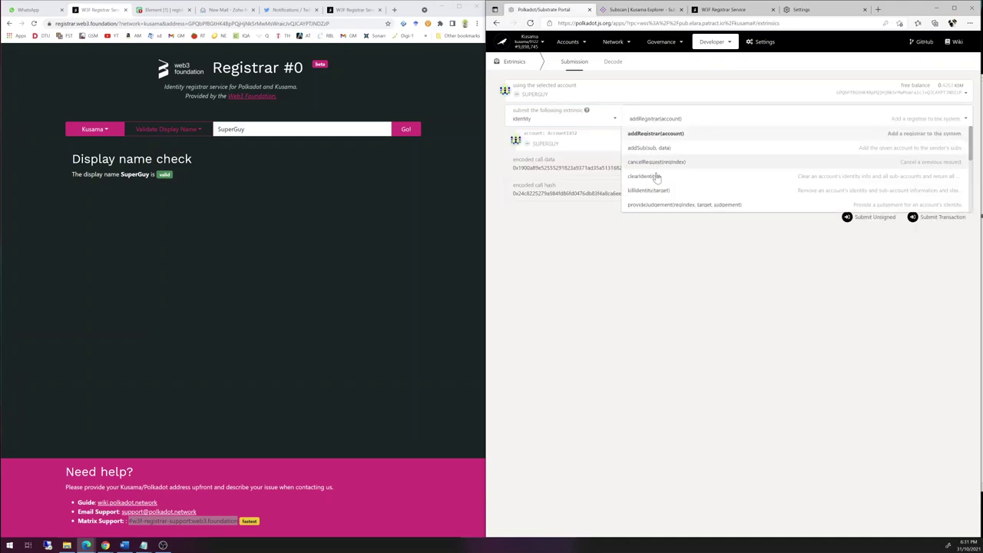
{"action": "scroll", "coordinate": [654, 178], "scroll_direction": "down", "scroll_amount": 3}
{"action": "scroll", "coordinate": [656, 187], "scroll_direction": "down", "scroll_amount": 1}
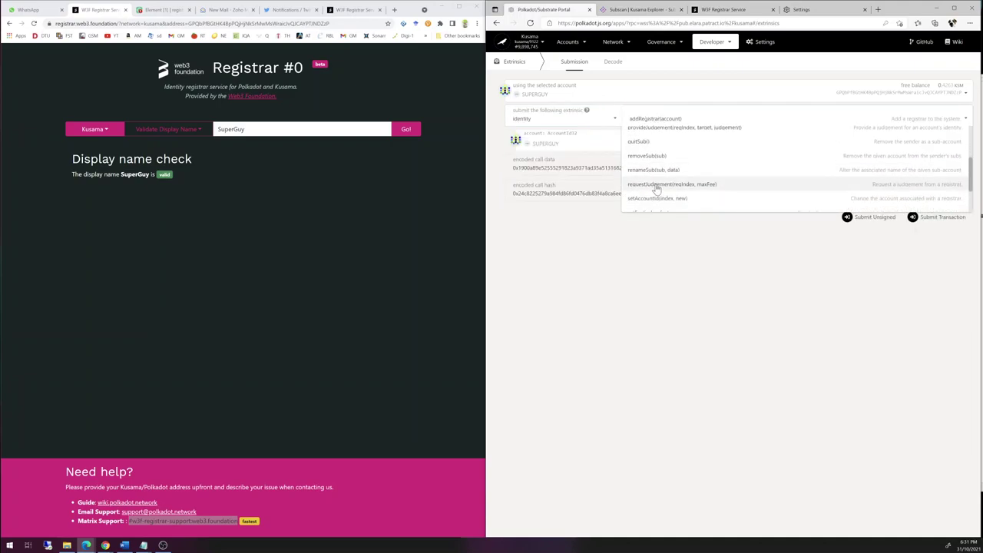
{"action": "left_click", "coordinate": [581, 204]}
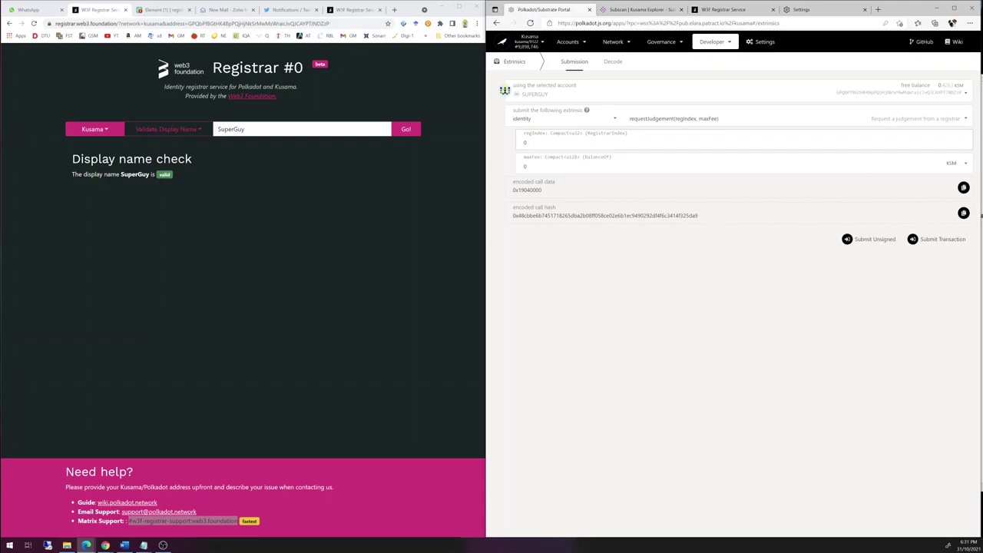
{"action": "left_click", "coordinate": [530, 166]}
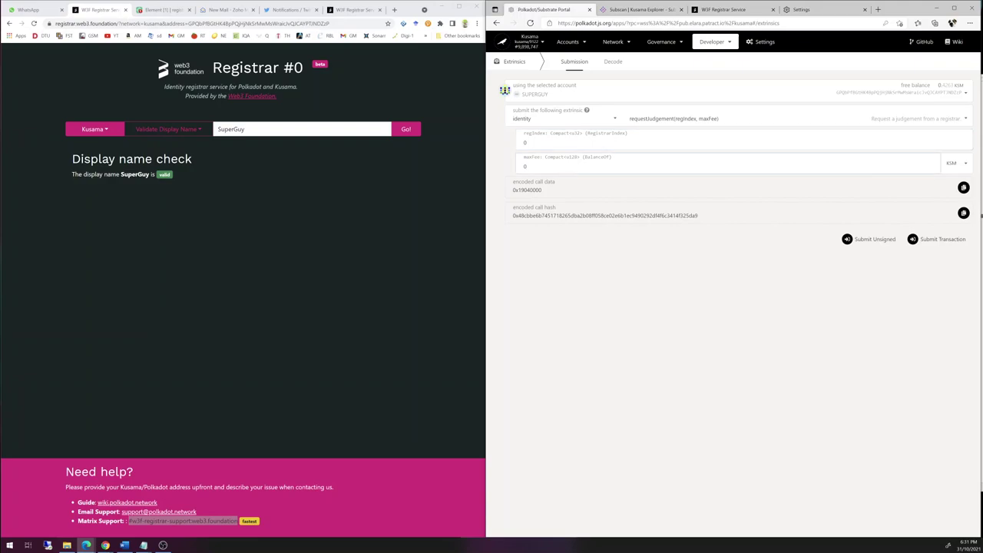
{"action": "type", "text": ".04"}
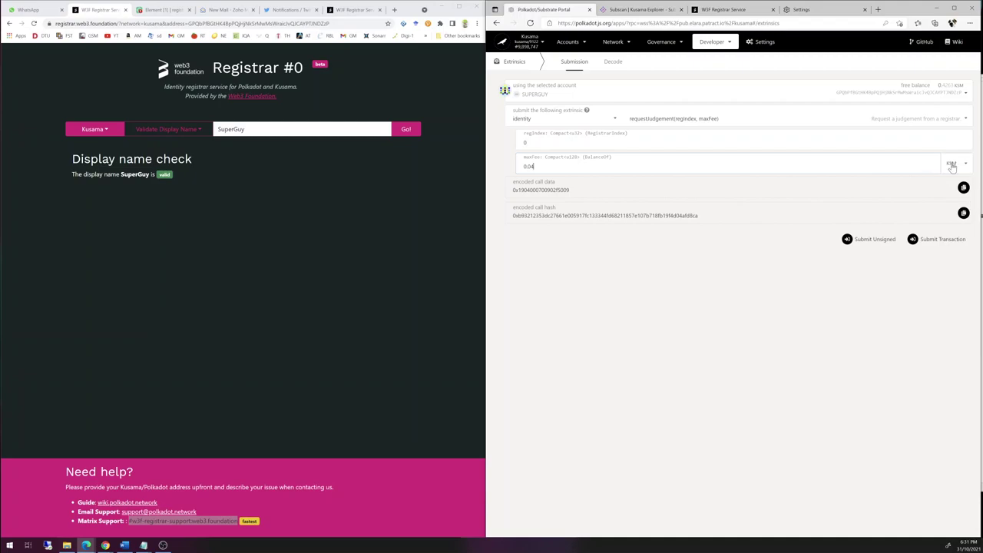
- Sign and submit requestJudgement(0, 0.04) with the account password, then show My accounts
{"action": "left_click", "coordinate": [926, 245]}
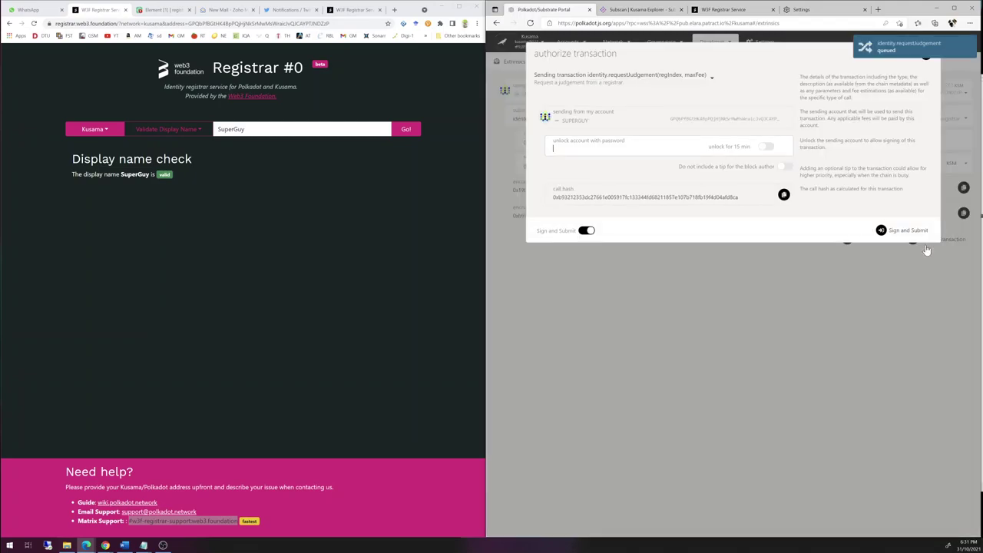
{"action": "type", "text": "••••••"}
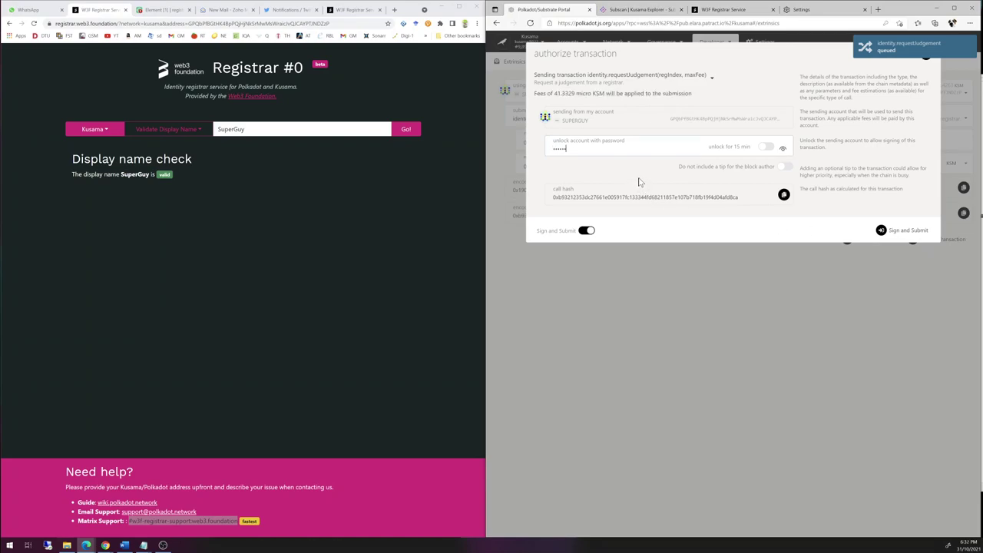
{"action": "key", "text": "Return"}
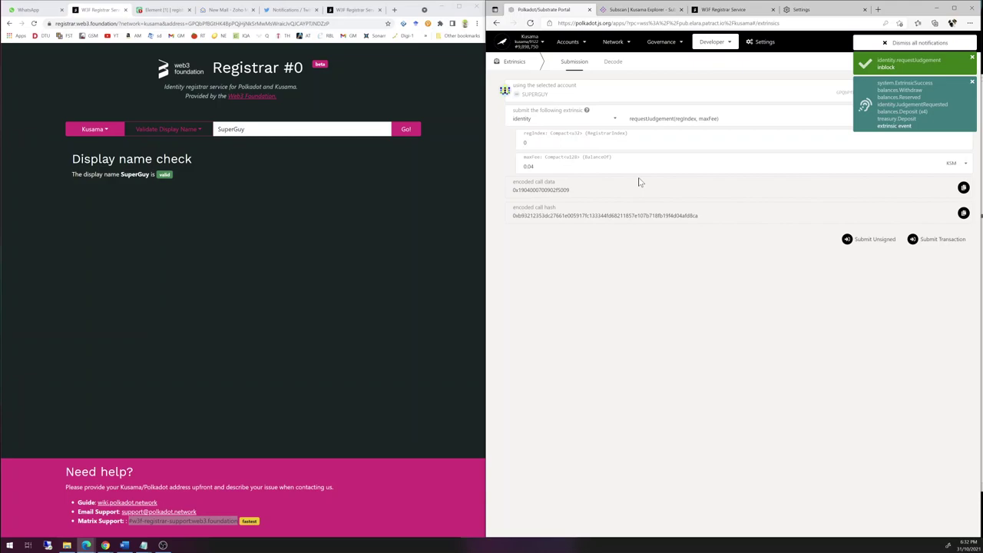
{"action": "left_click", "coordinate": [565, 59]}
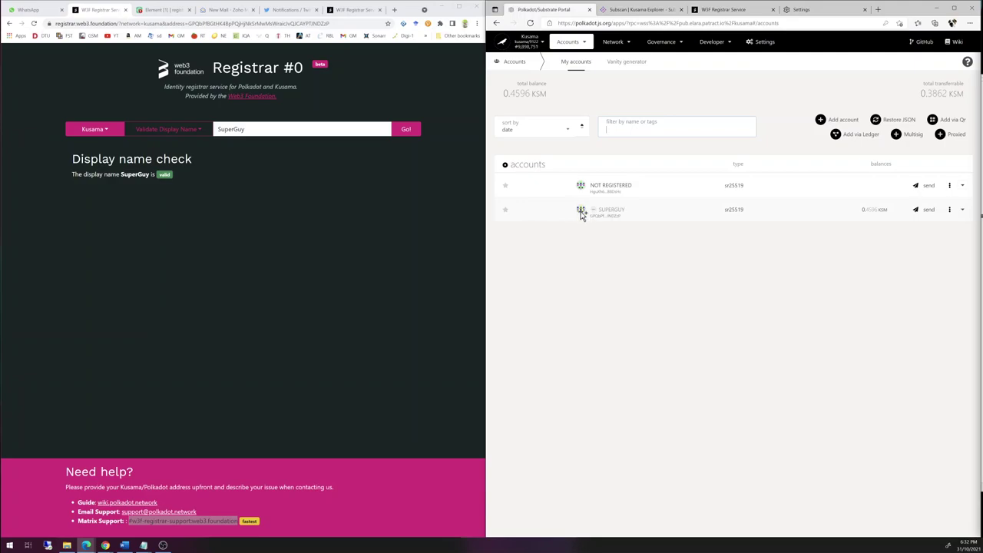
- Copy SUPERGUY's address and run Check Judgement on it in the W3F Registrar
{"action": "left_click", "coordinate": [581, 214]}
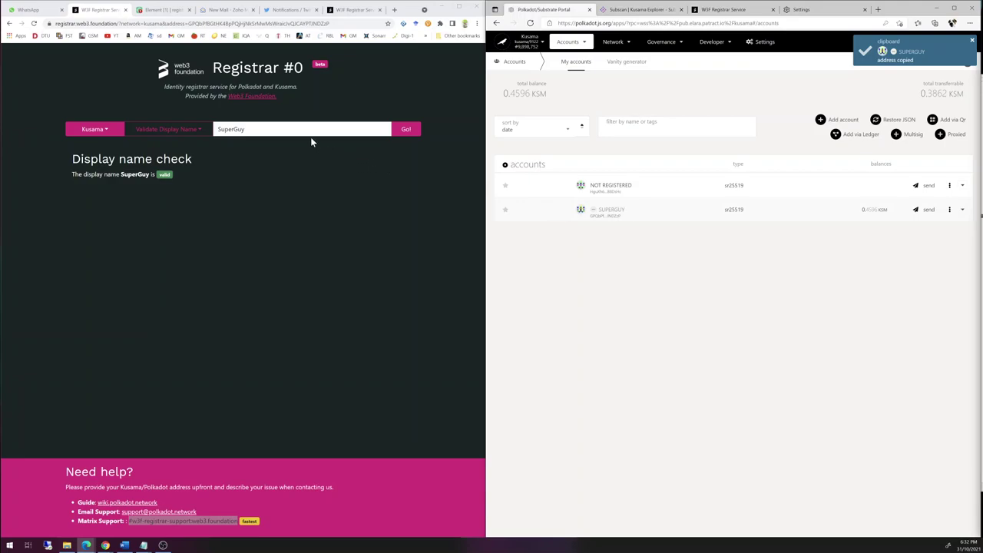
{"action": "left_click", "coordinate": [206, 135]}
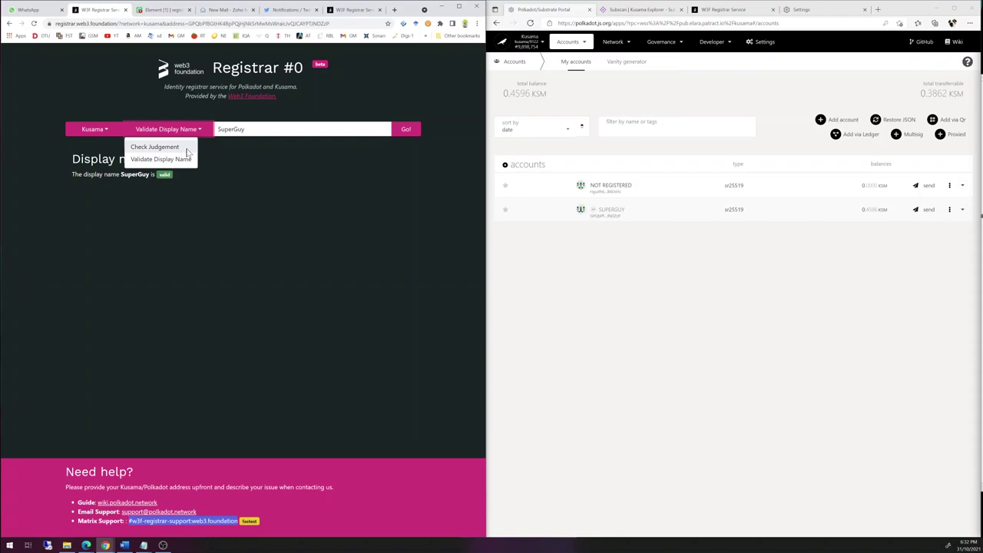
{"action": "left_click", "coordinate": [276, 167]}
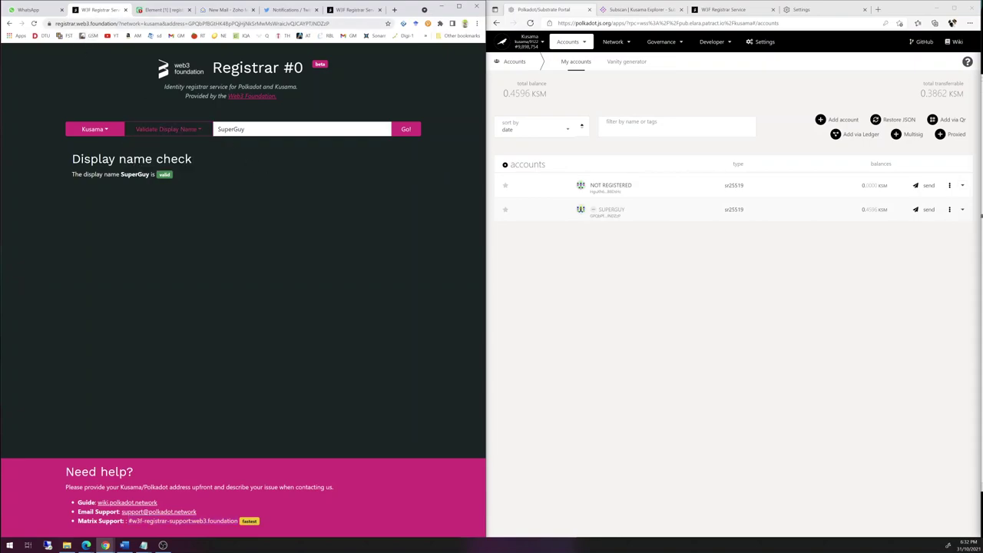
{"action": "left_click", "coordinate": [165, 129]}
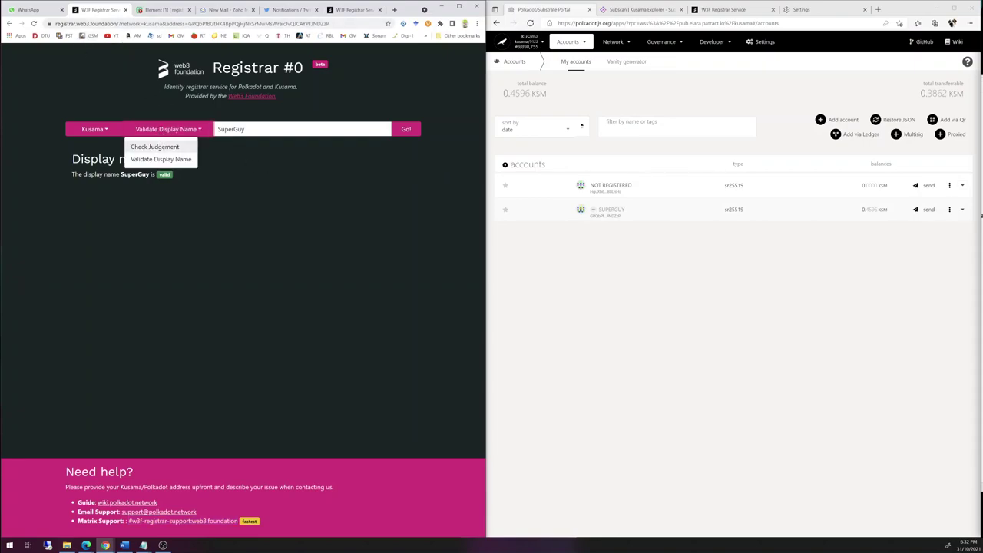
{"action": "left_click", "coordinate": [158, 148]}
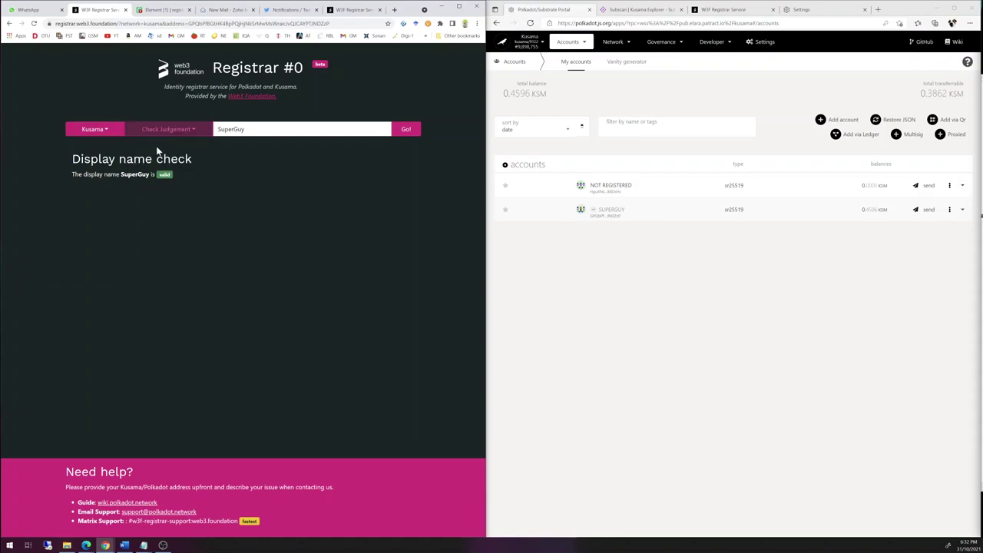
{"action": "double_click", "coordinate": [230, 129]}
{"action": "key", "text": "ctrl+v"}
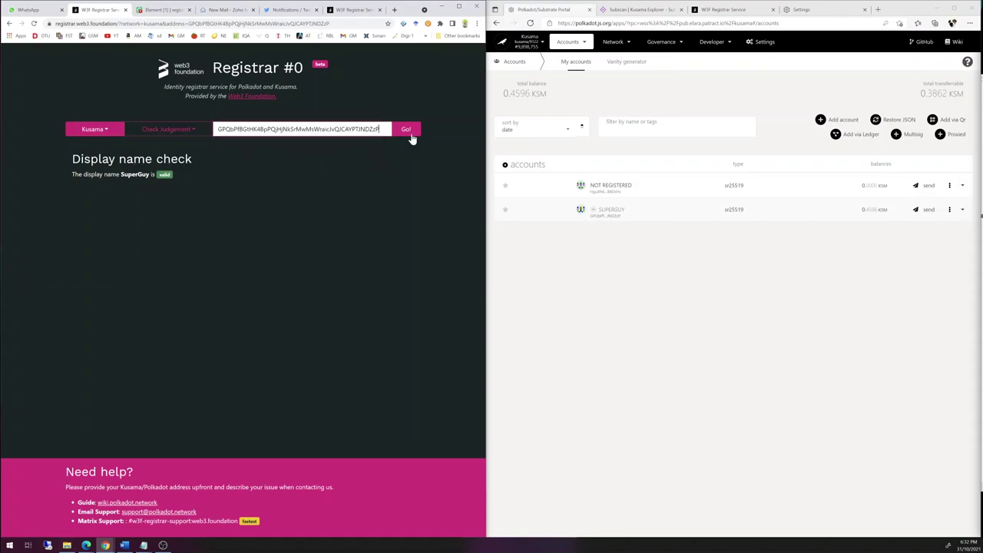
{"action": "left_click", "coordinate": [402, 132]}
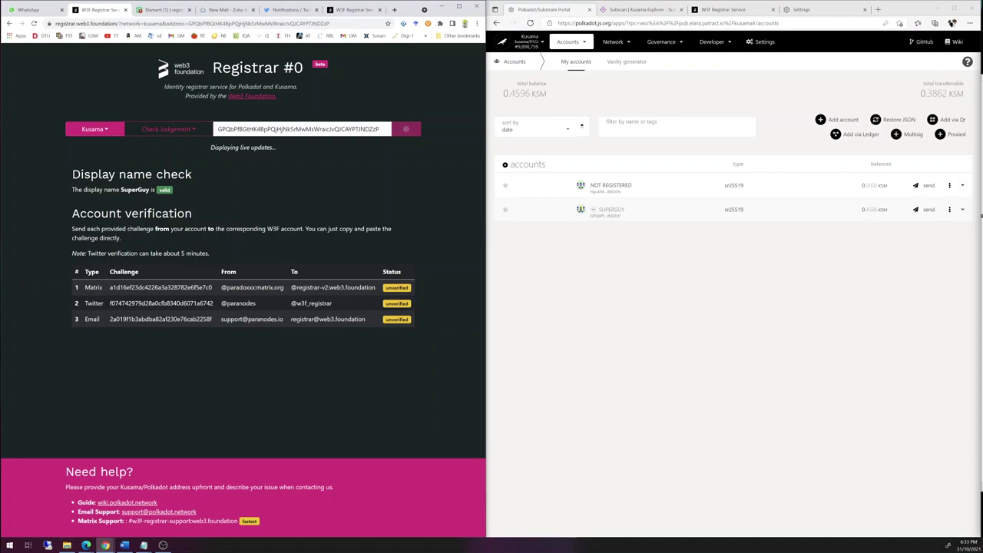
- Paste the Twitter challenge code into a DM to W3F Registrar Service, send it, and return to the registrar page
{"action": "double_click", "coordinate": [205, 303]}
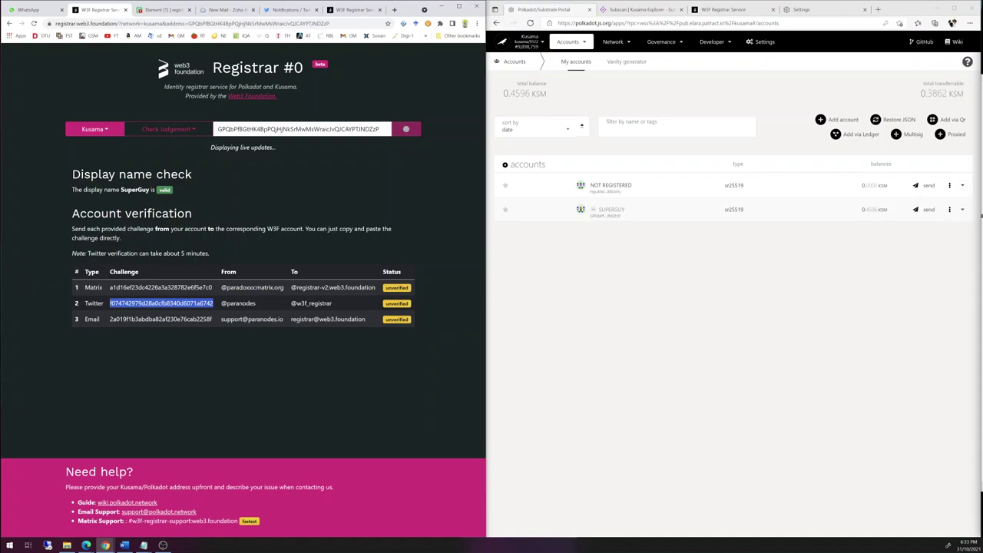
{"action": "left_click", "coordinate": [214, 349]}
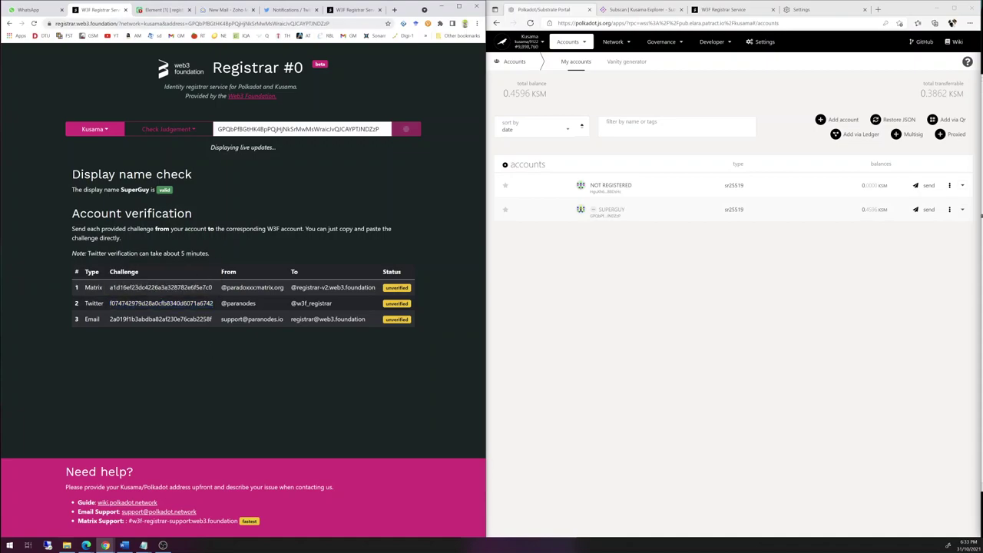
{"action": "left_click", "coordinate": [293, 10]}
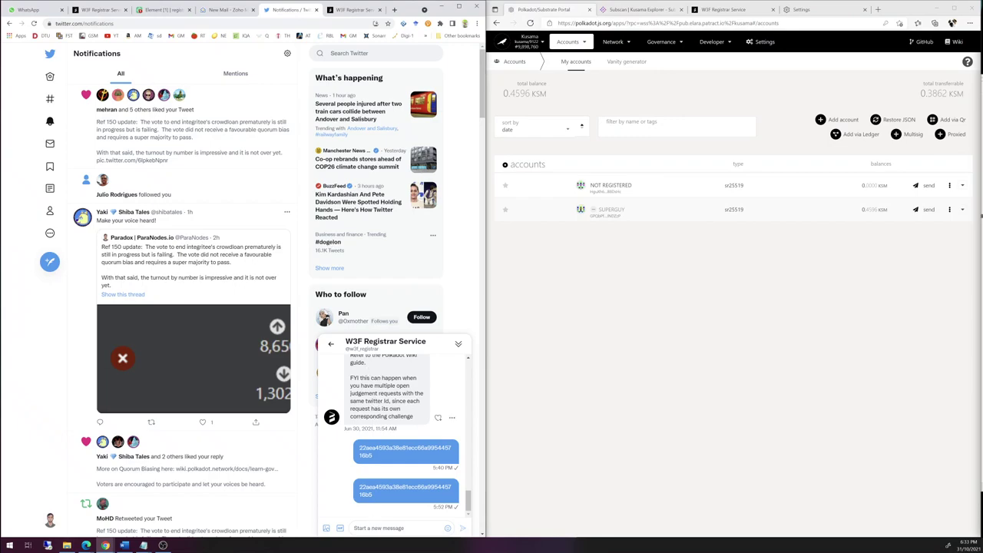
{"action": "left_click", "coordinate": [384, 528]}
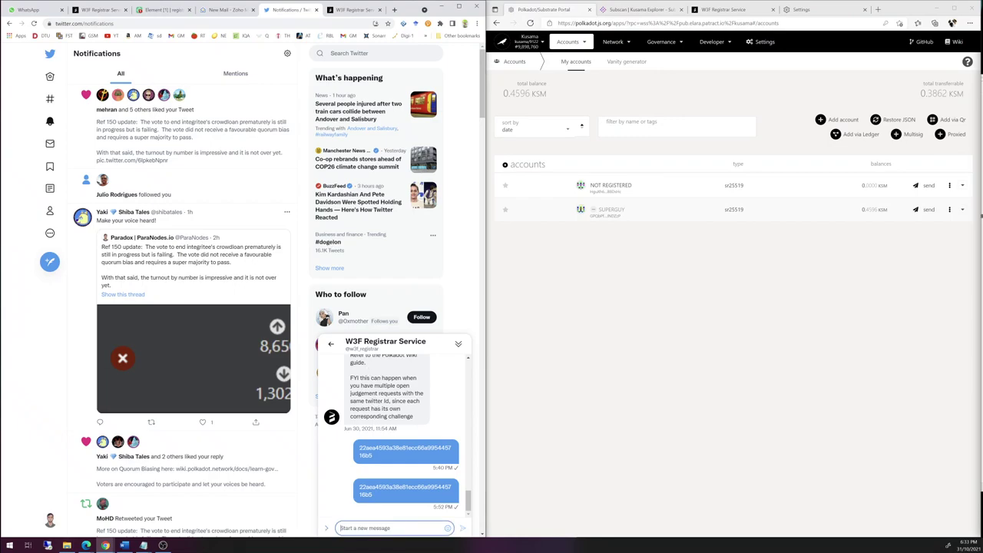
{"action": "key", "text": "ctrl+v"}
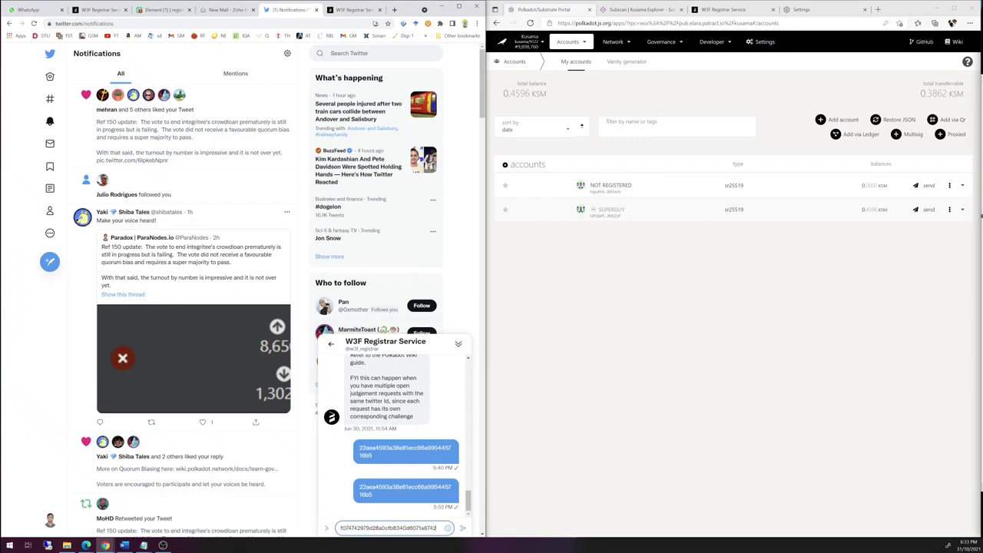
{"action": "key", "text": "Return"}
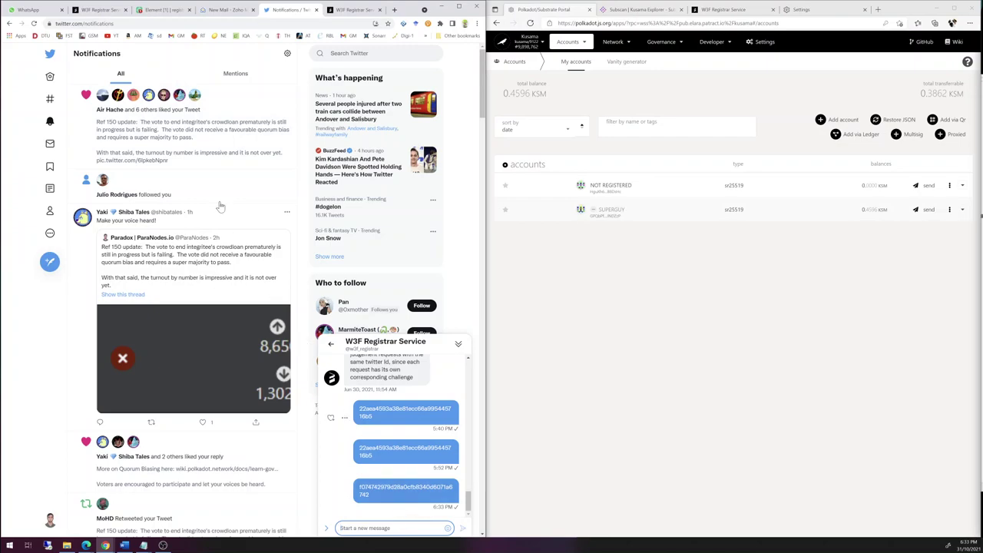
{"action": "left_click", "coordinate": [100, 9]}
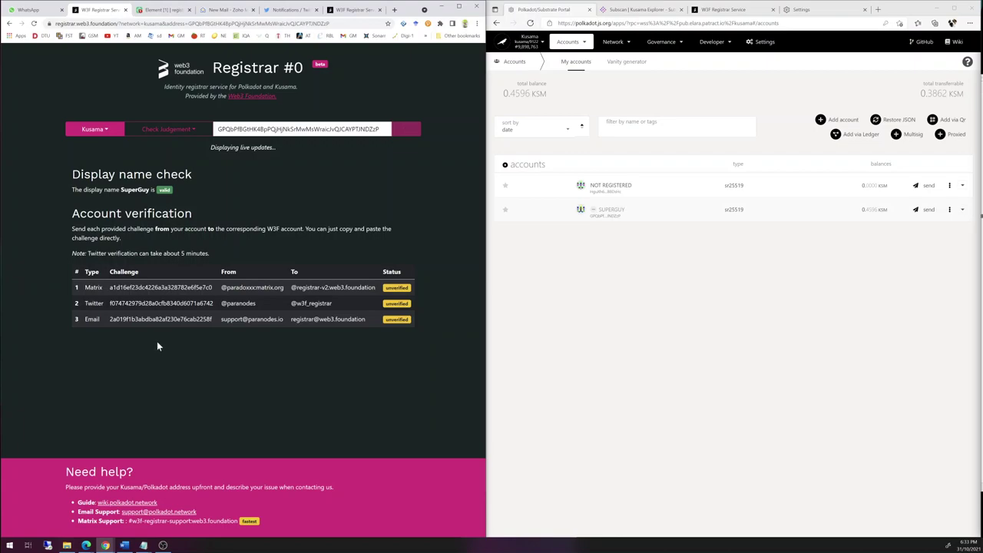
- Send the Matrix challenge code to registrar-v2 in Element, then check that the Matrix row shows verified
{"action": "double_click", "coordinate": [161, 288]}
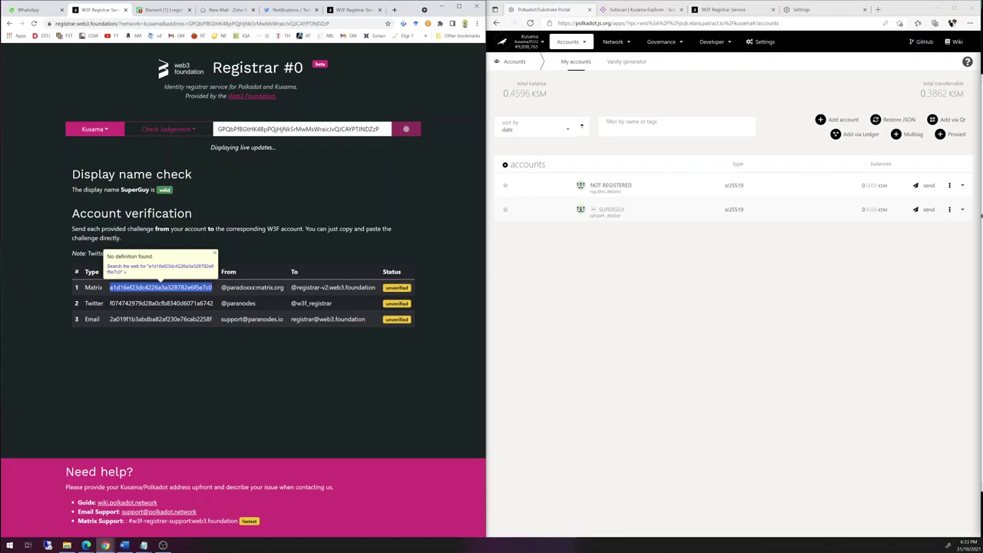
{"action": "key", "text": "Escape"}
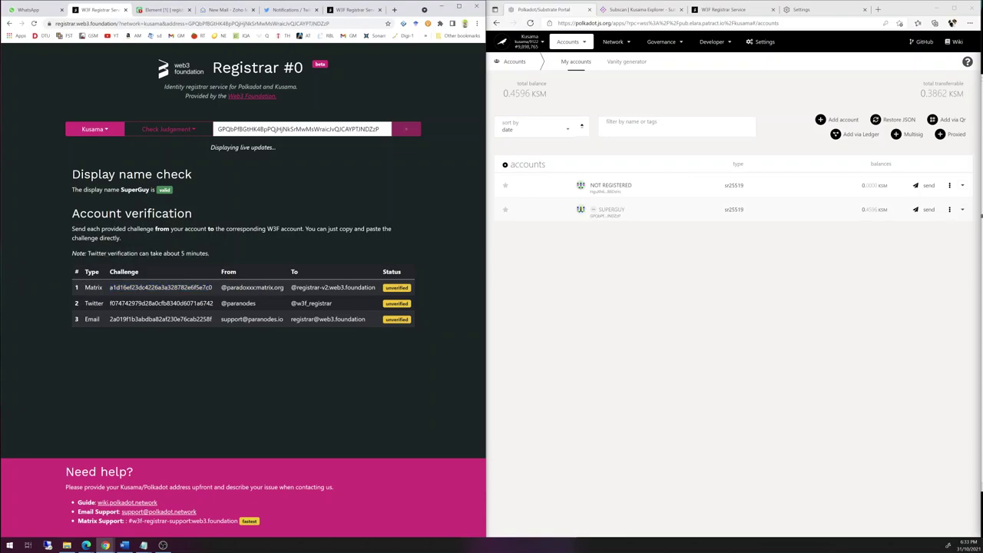
{"action": "left_click", "coordinate": [157, 10]}
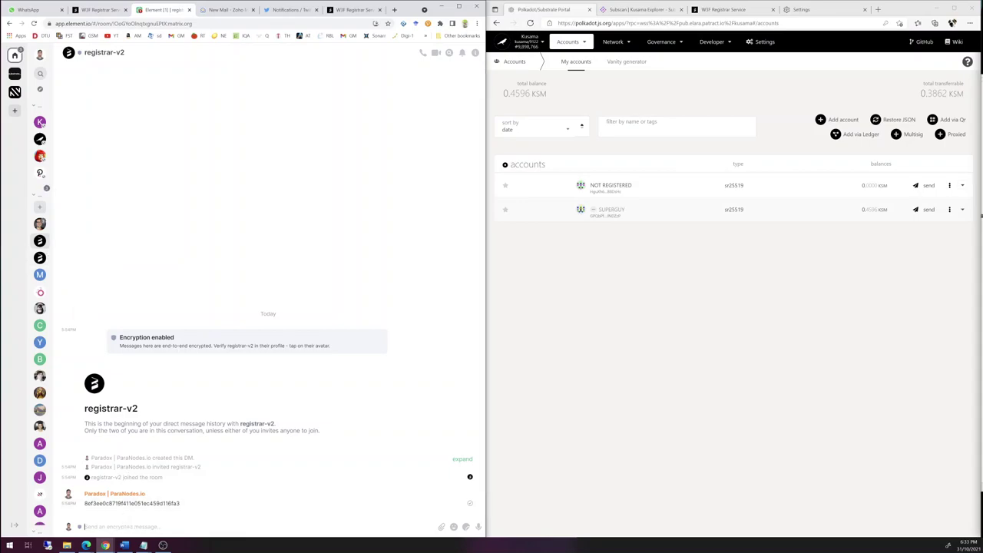
{"action": "key", "text": "ctrl+v"}
{"action": "key", "text": "Return"}
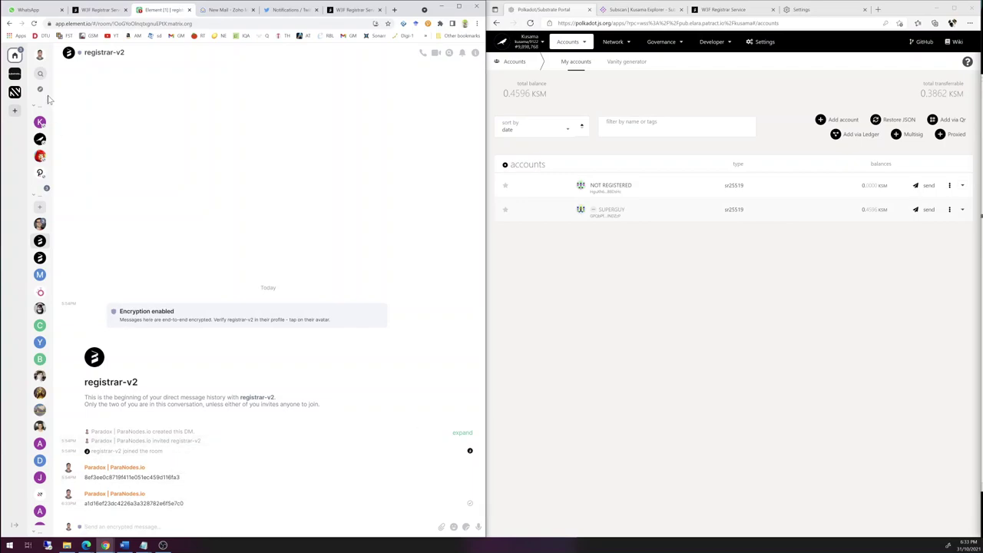
{"action": "left_click", "coordinate": [91, 10]}
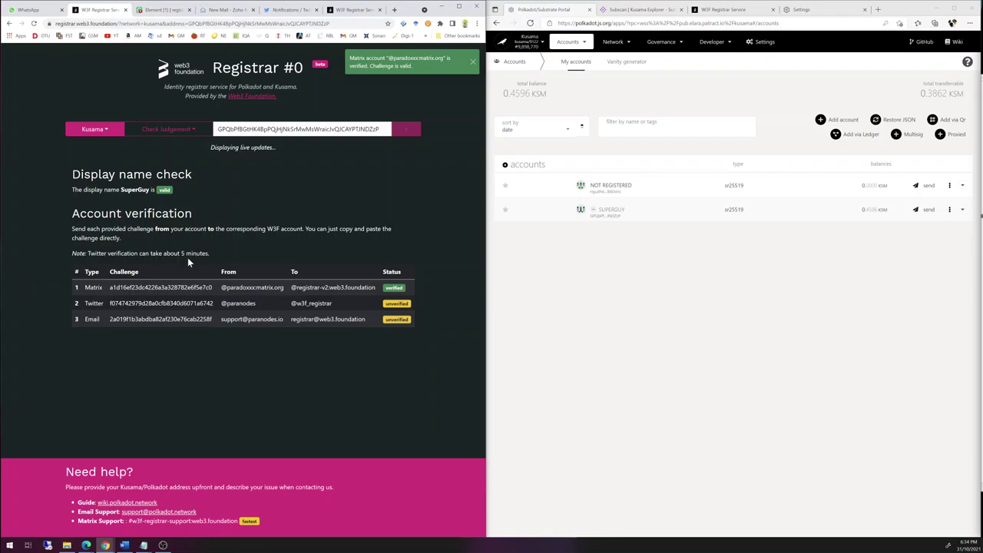
- Copy the registrar's email address into the new Zoho mail's To field
{"action": "double_click", "coordinate": [159, 318]}
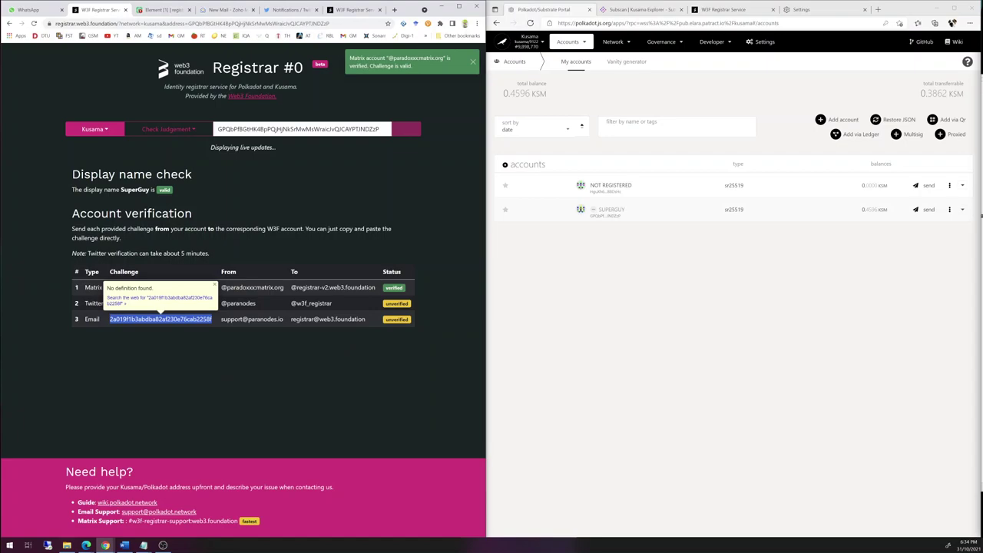
{"action": "left_click_drag", "start_coordinate": [366, 319], "coordinate": [290, 319]}
{"action": "key", "text": "ctrl+c"}
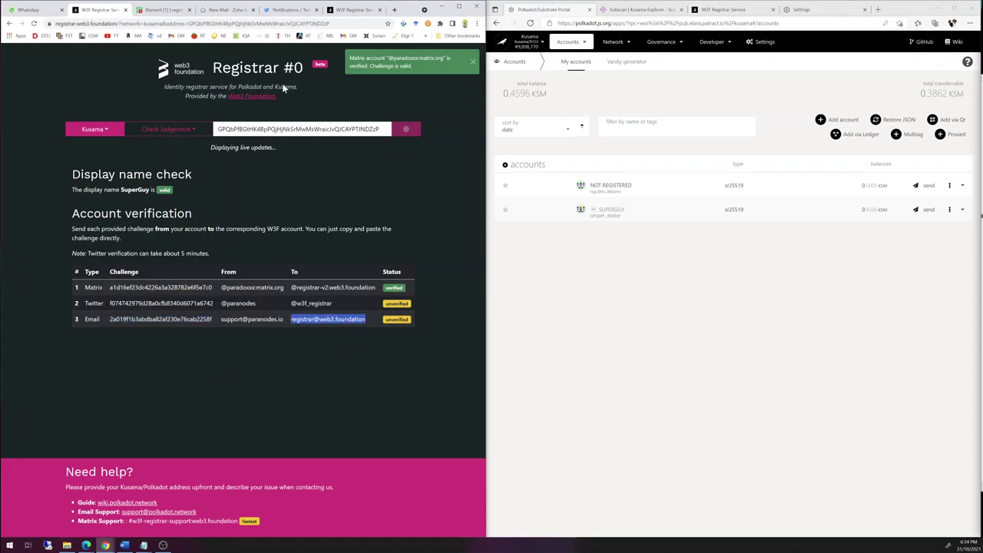
{"action": "left_click", "coordinate": [235, 10]}
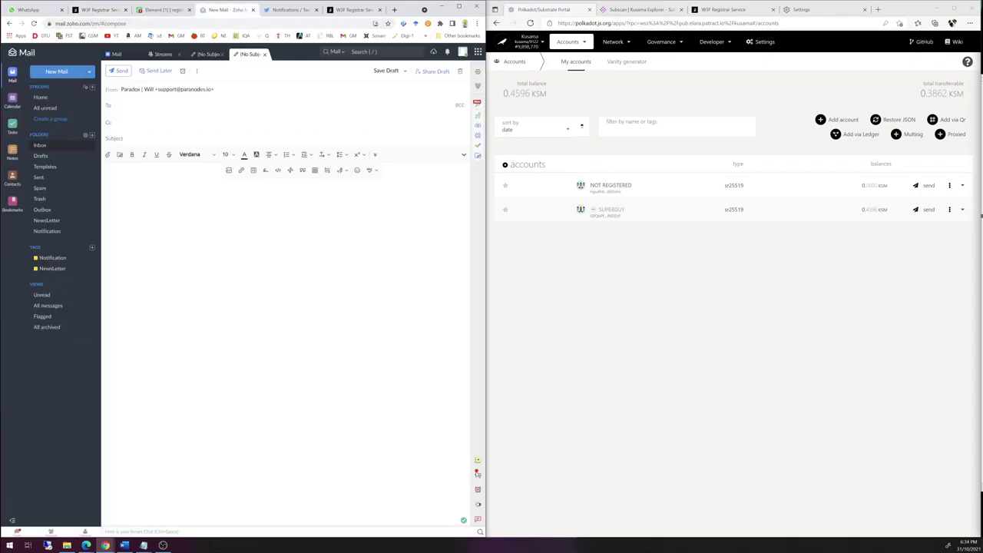
{"action": "key", "text": "ctrl+v"}
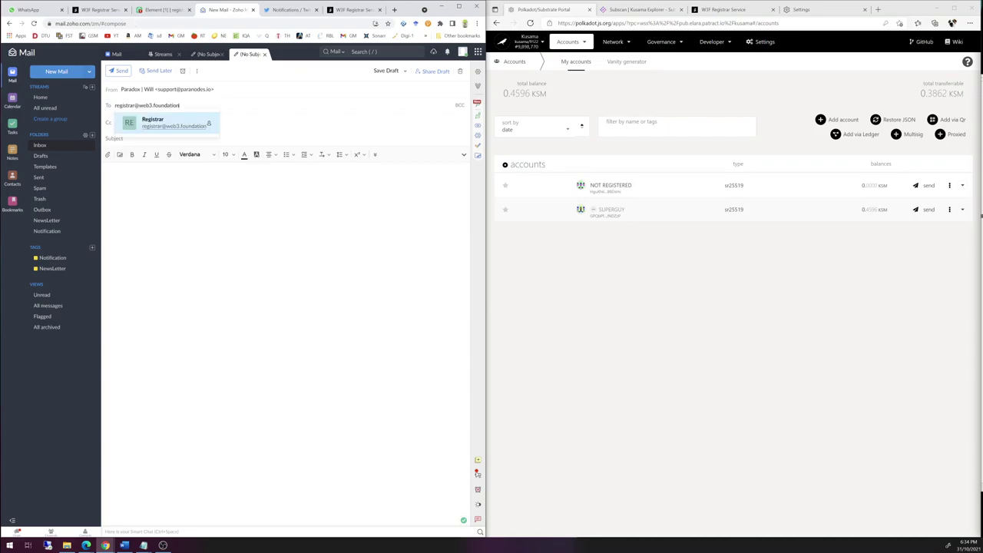
- Copy the Email challenge code into the mail body
{"action": "left_click", "coordinate": [103, 10]}
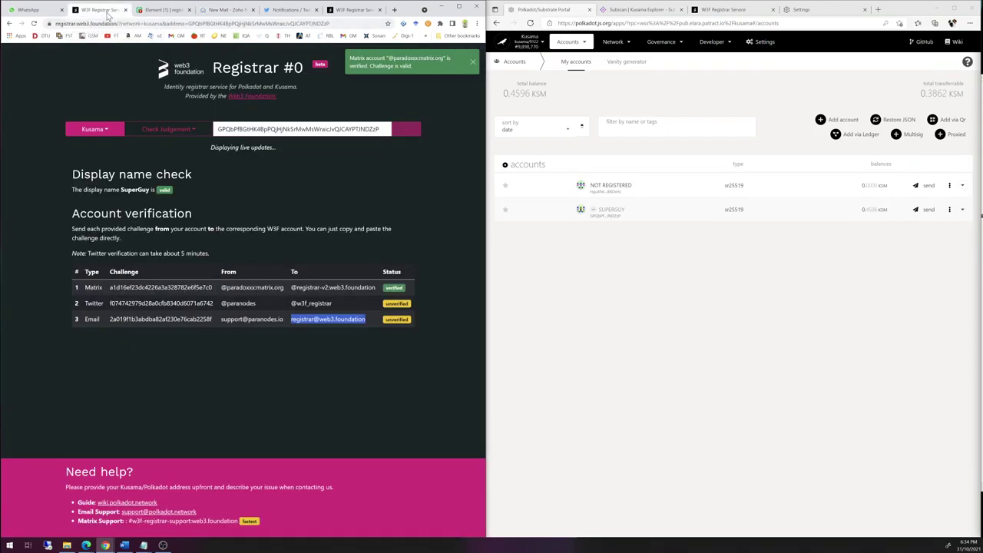
{"action": "double_click", "coordinate": [160, 319]}
{"action": "key", "text": "ctrl+c"}
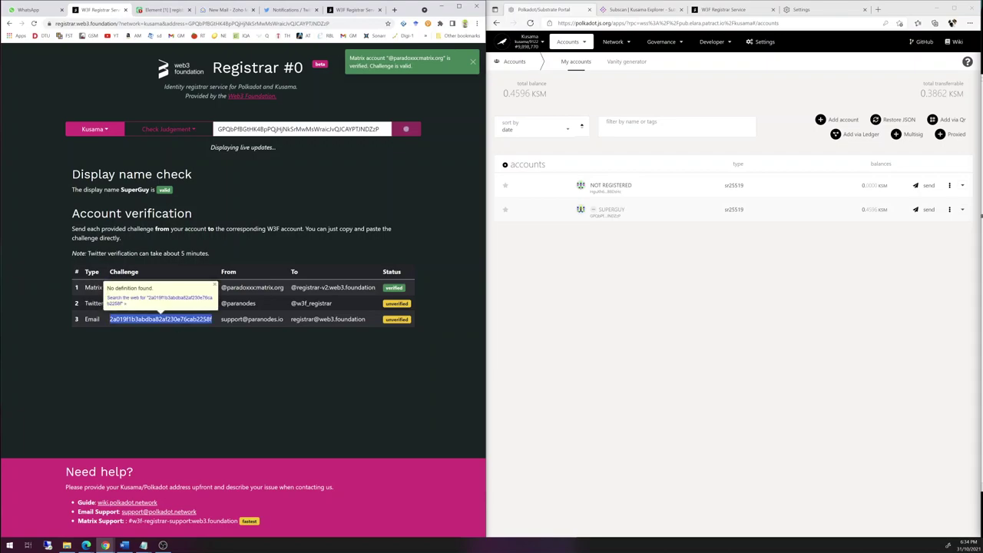
{"action": "left_click", "coordinate": [236, 10]}
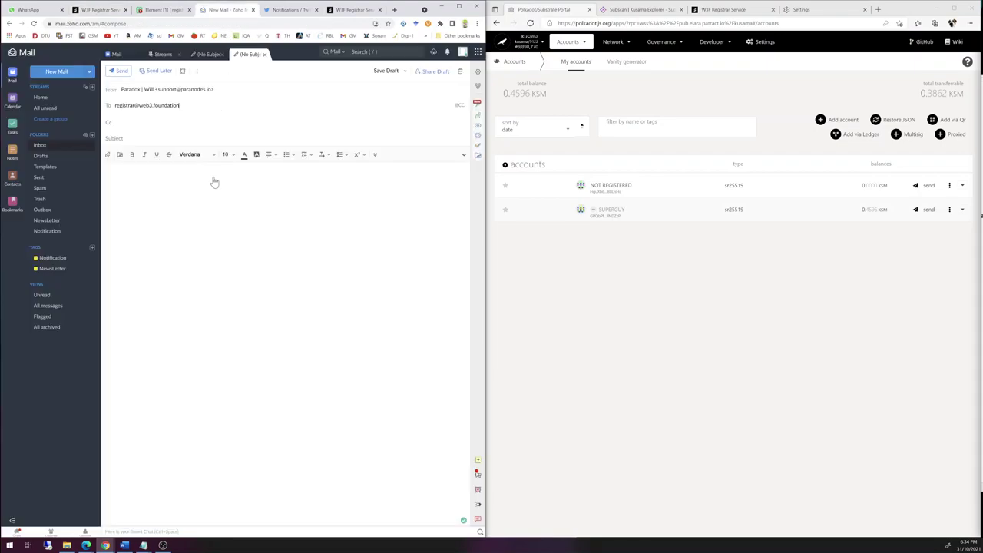
{"action": "key", "text": "ctrl+v"}
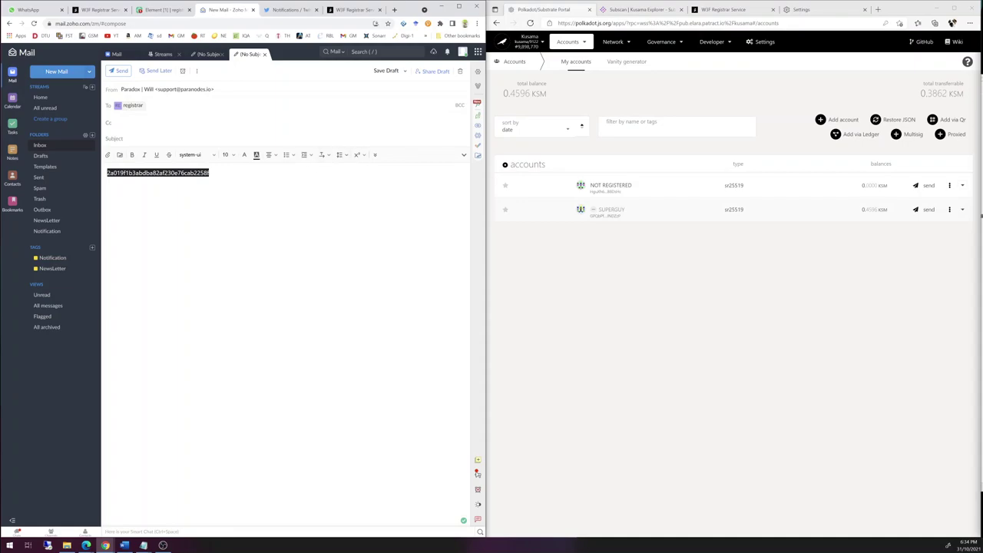
- Replace the mail's HTML source with the bare challenge code, then send it without a subject
{"action": "left_click", "coordinate": [374, 154]}
{"action": "left_click", "coordinate": [278, 170]}
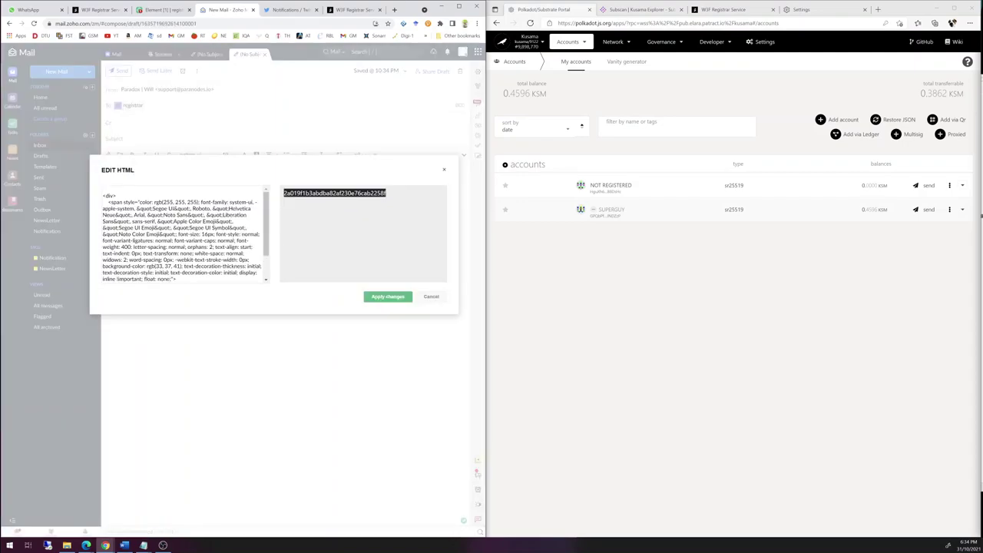
{"action": "left_click_drag", "start_coordinate": [266, 230], "coordinate": [255, 288]}
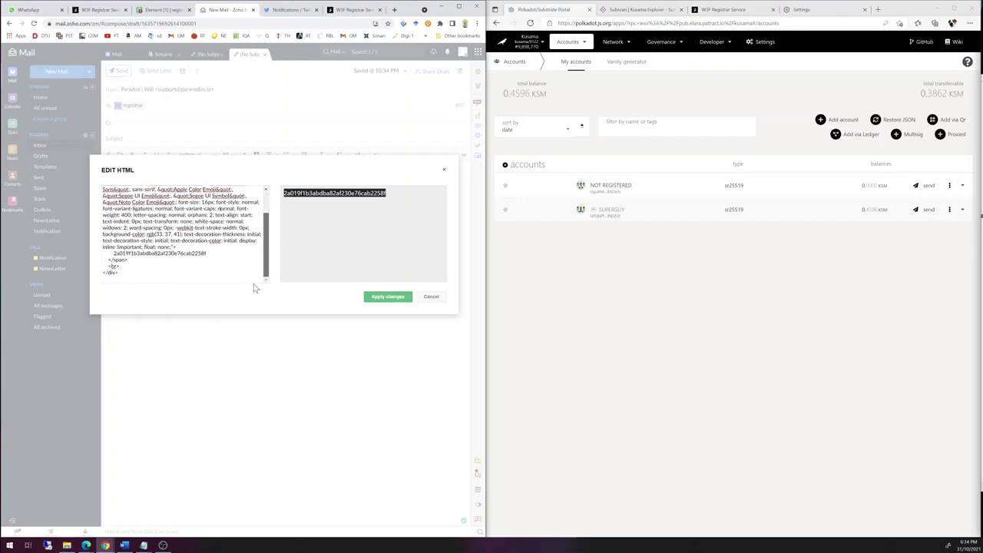
{"action": "key", "text": "ctrl+a"}
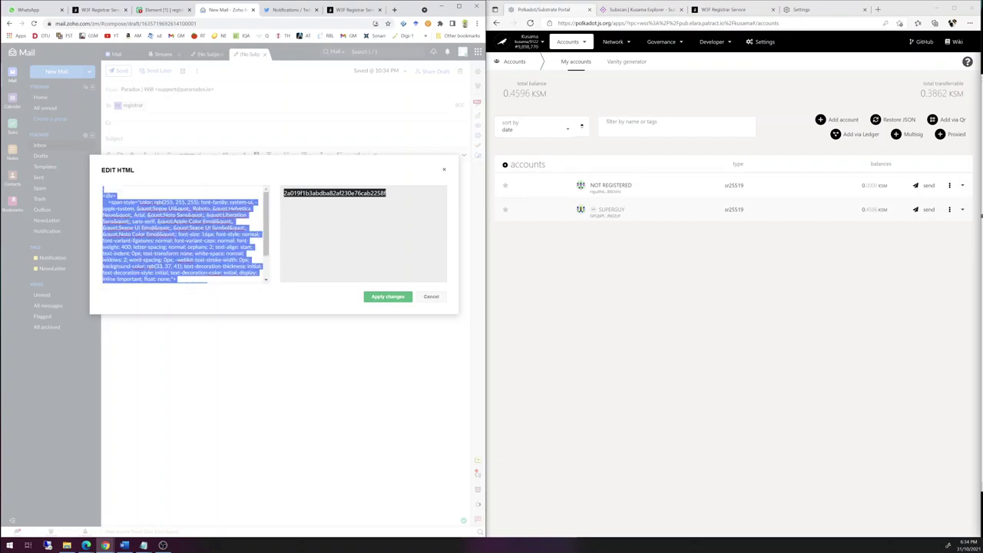
{"action": "key", "text": "BackSpace"}
{"action": "key", "text": "ctrl+v"}
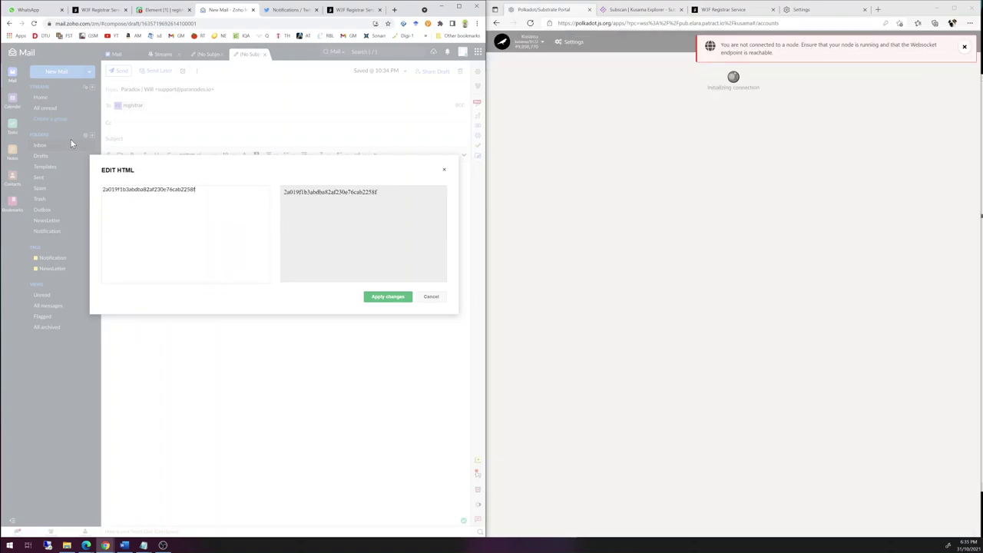
{"action": "left_click", "coordinate": [378, 297]}
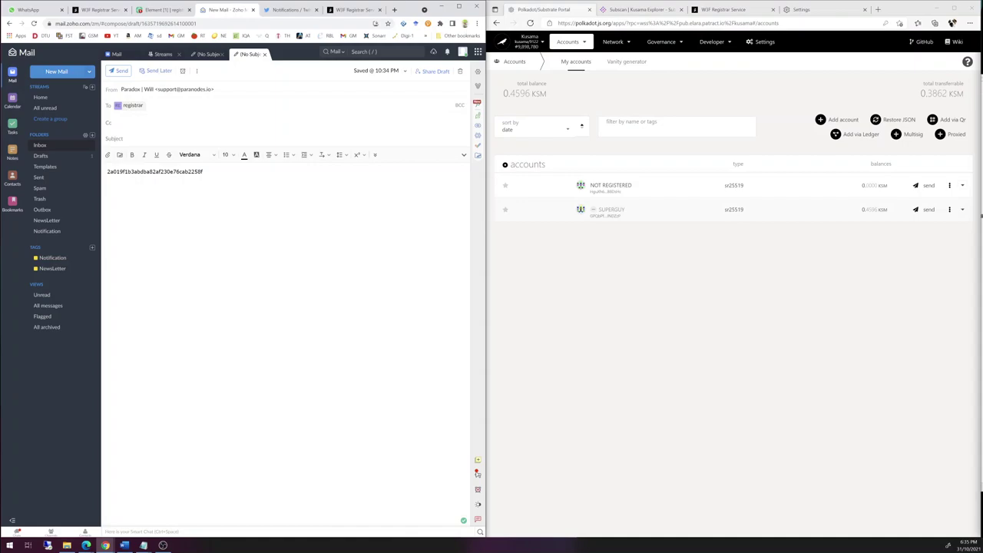
{"action": "left_click", "coordinate": [120, 70]}
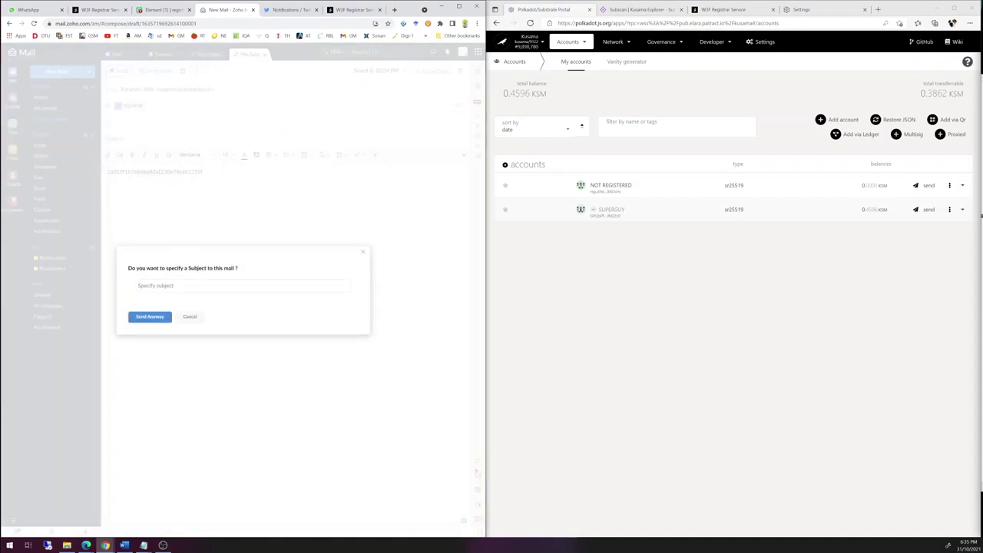
{"action": "left_click", "coordinate": [149, 316]}
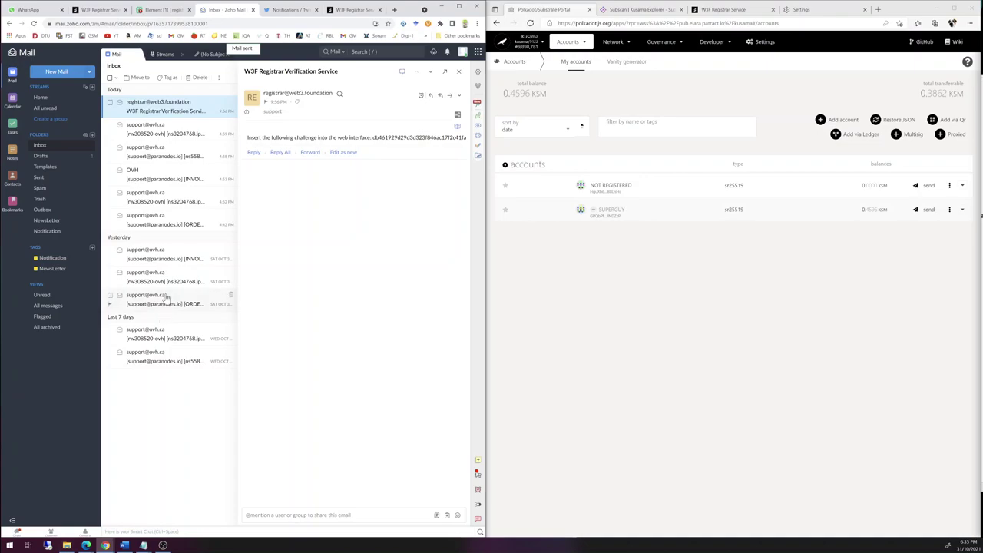
- Check All unread for a reply, then view the registrar's Email status, verified (1/2)
{"action": "left_click", "coordinate": [44, 108]}
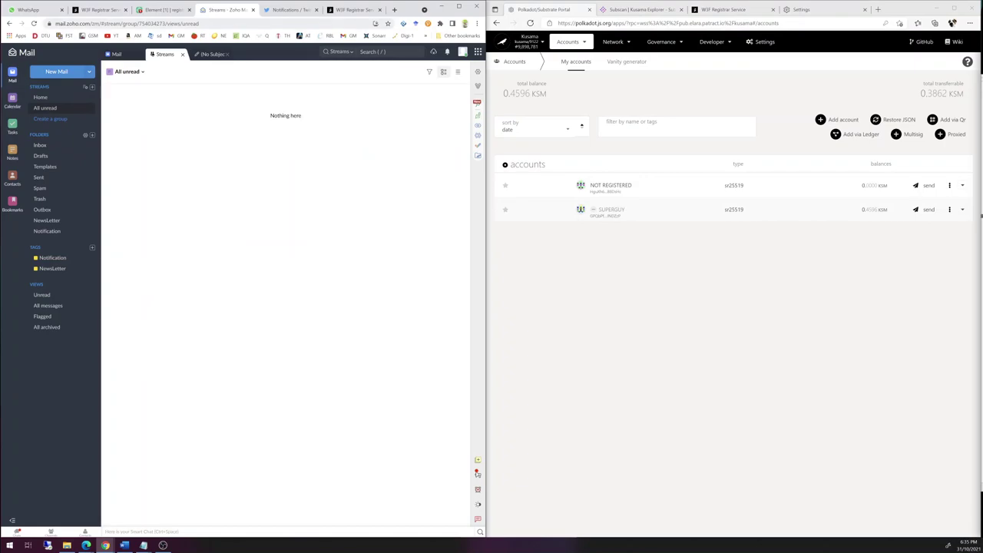
{"action": "left_click", "coordinate": [95, 12]}
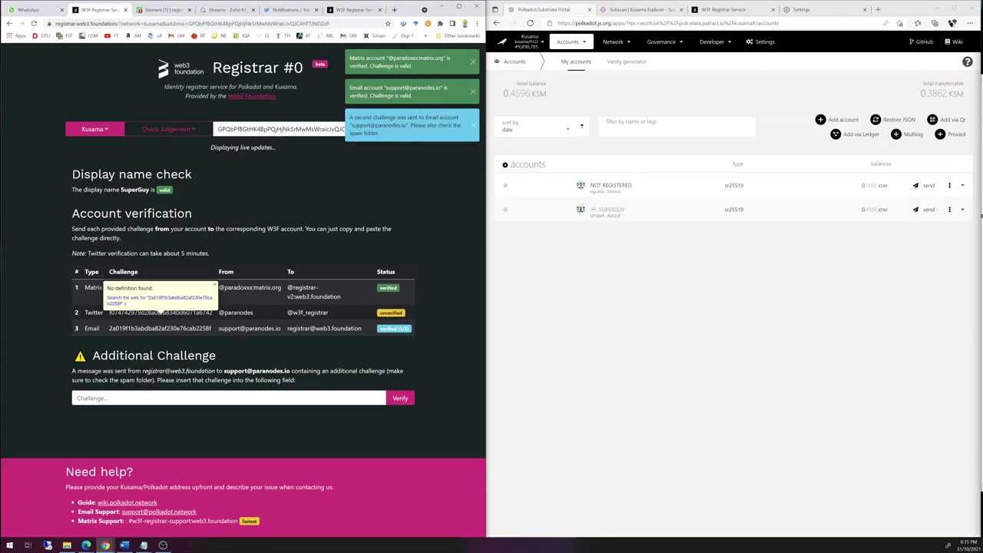
- Copy the additional challenge from the registrar's reply email and verify it in the Challenge field
{"action": "left_click", "coordinate": [178, 397]}
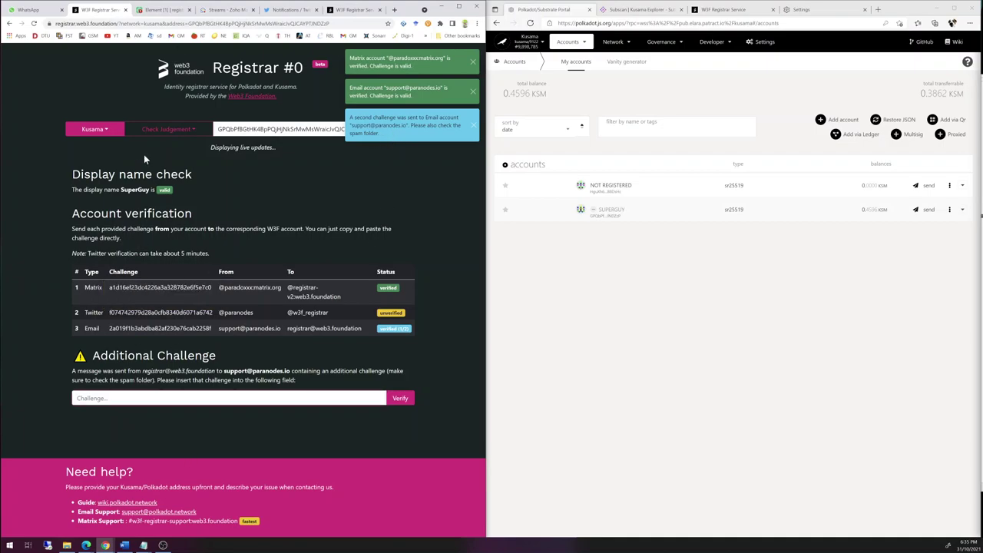
{"action": "left_click", "coordinate": [223, 10]}
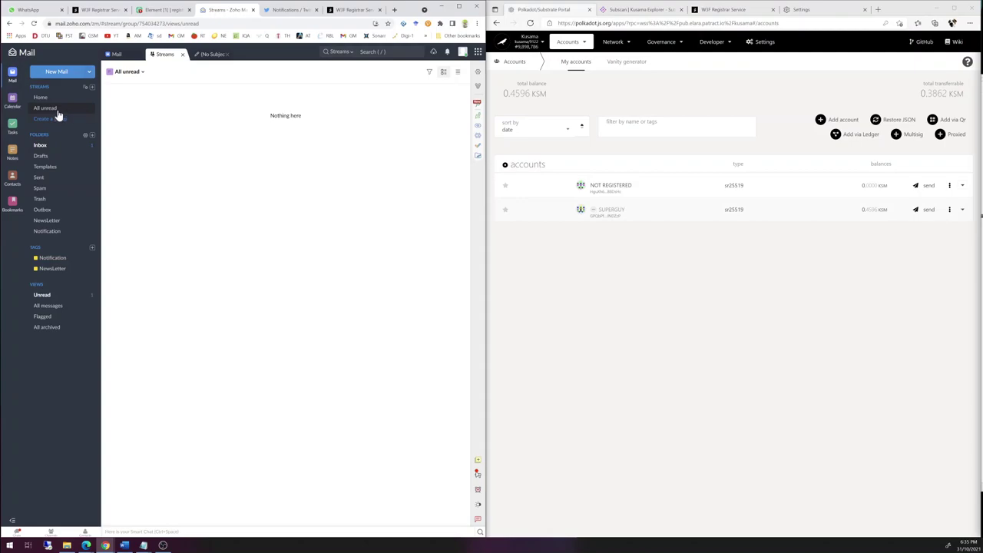
{"action": "left_click", "coordinate": [44, 149]}
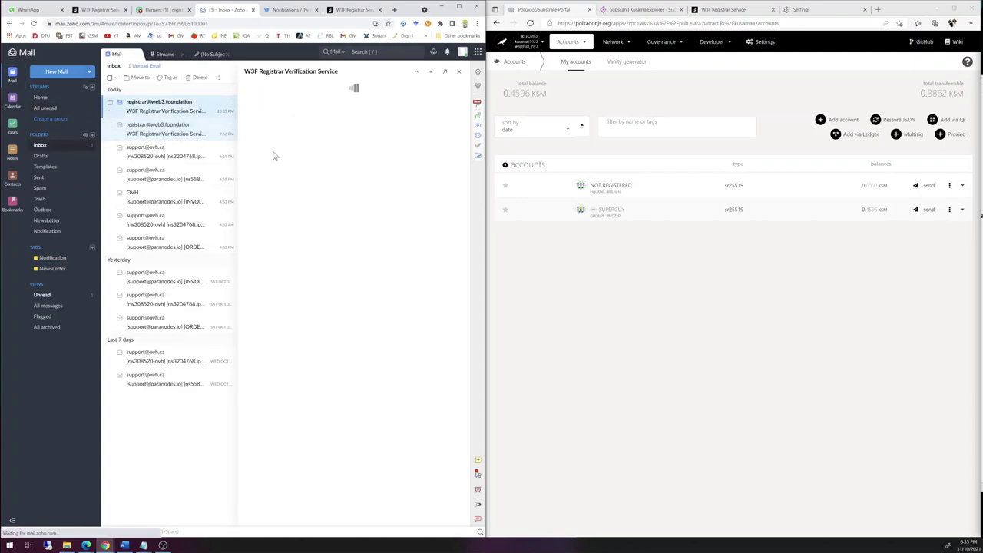
{"action": "double_click", "coordinate": [296, 144]}
{"action": "key", "text": "ctrl+c"}
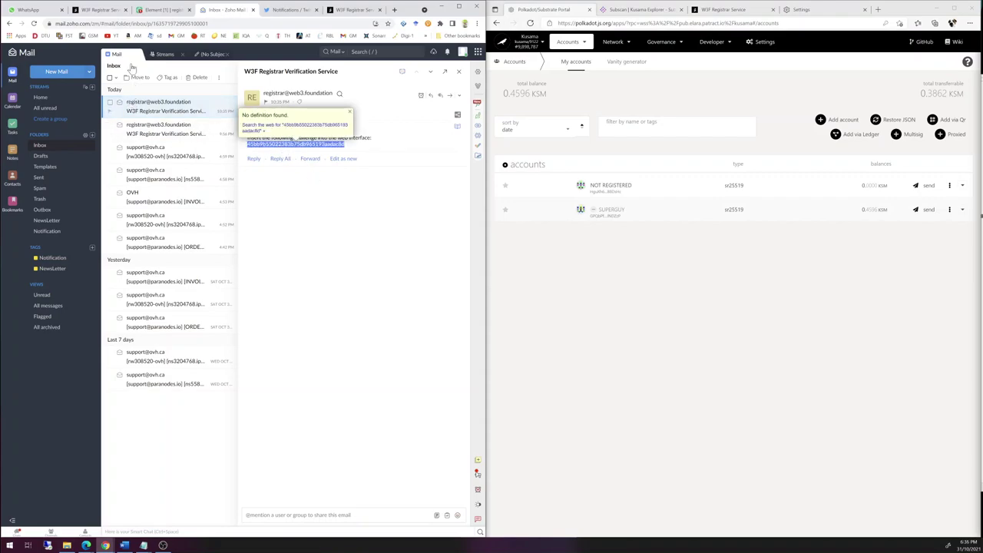
{"action": "left_click", "coordinate": [157, 11]}
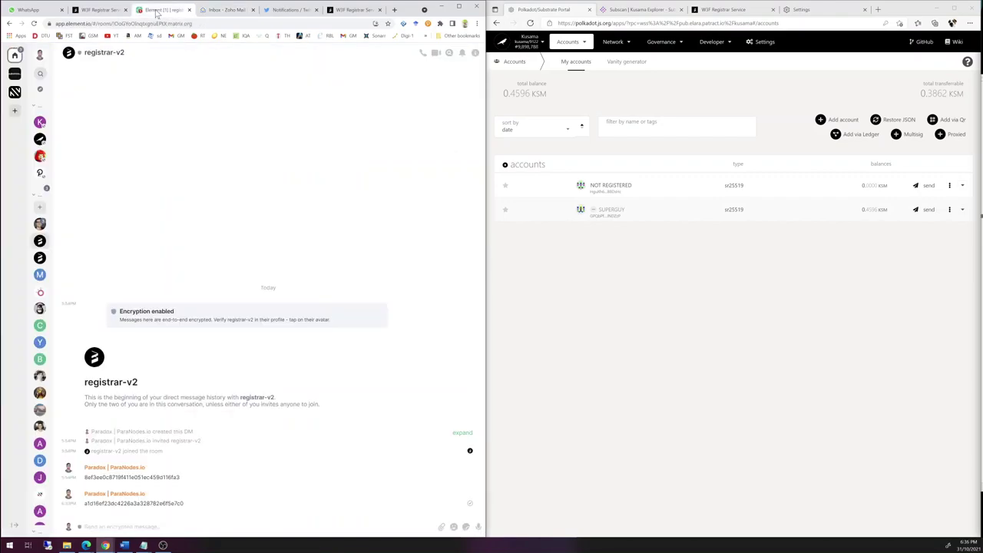
{"action": "left_click", "coordinate": [104, 12]}
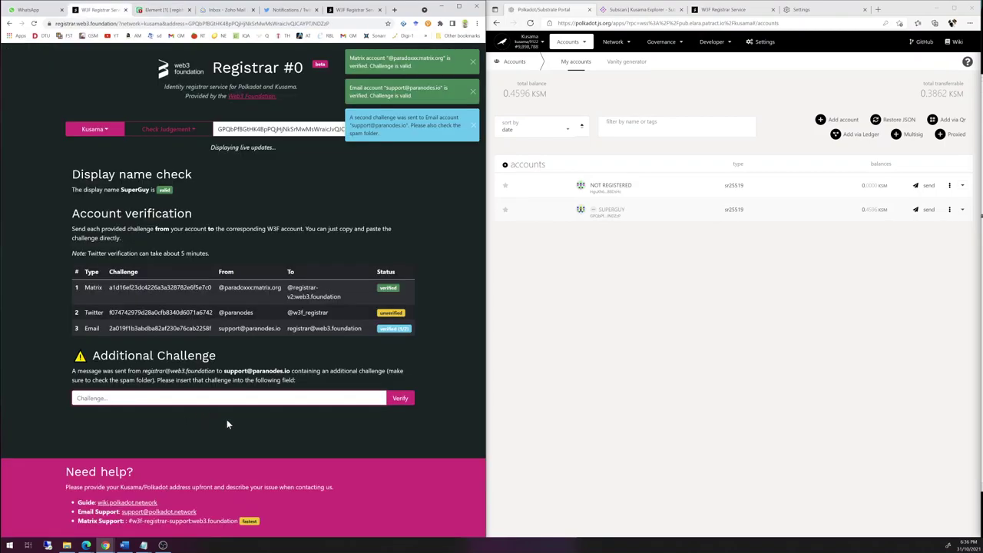
{"action": "key", "text": "ctrl+v"}
{"action": "left_click", "coordinate": [400, 399]}
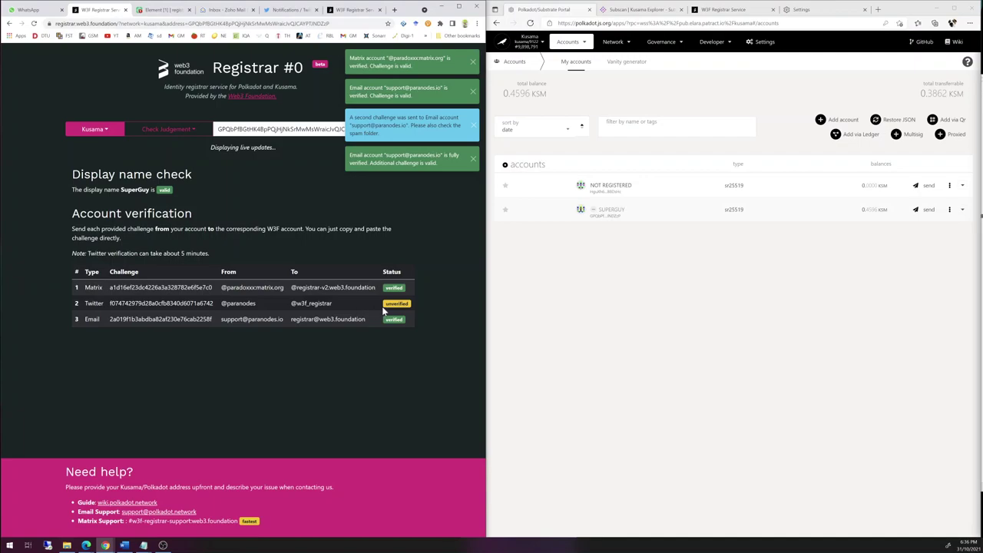
- Close the four toasts: Matrix verified, email verified, second-challenge notice and email fully verified
{"action": "left_click", "coordinate": [473, 62]}
{"action": "left_click", "coordinate": [472, 63]}
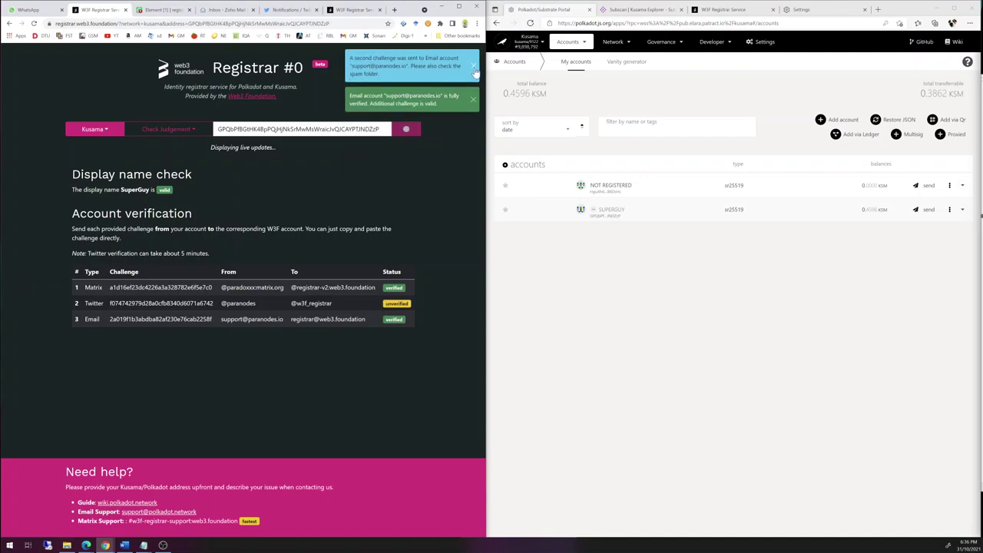
{"action": "left_click", "coordinate": [474, 63]}
{"action": "left_click", "coordinate": [473, 62]}
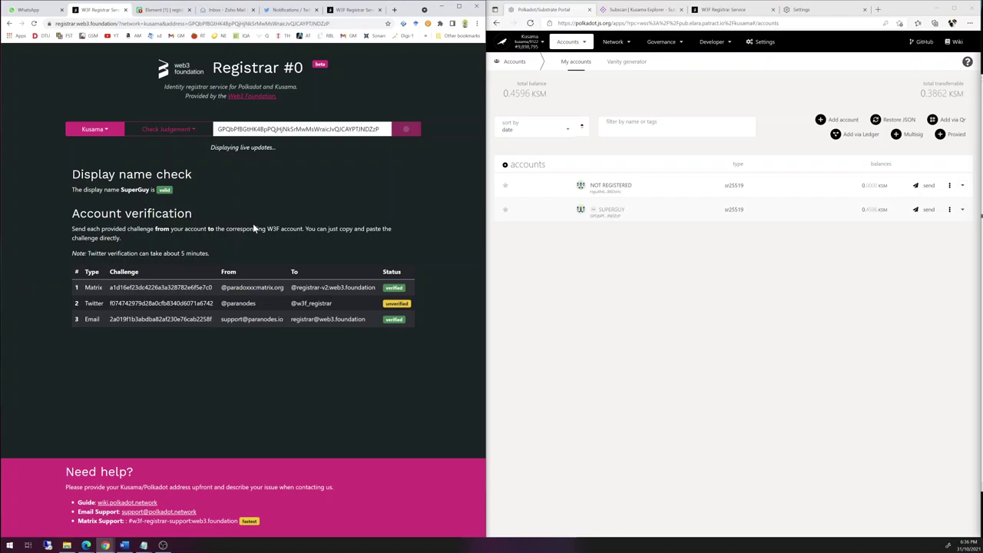
- Add the NOT REGISTERED account as SUPERGUY's sub-identity named 01 and submit Set Subs
{"action": "left_click", "coordinate": [950, 210]}
{"action": "left_click", "coordinate": [950, 211]}
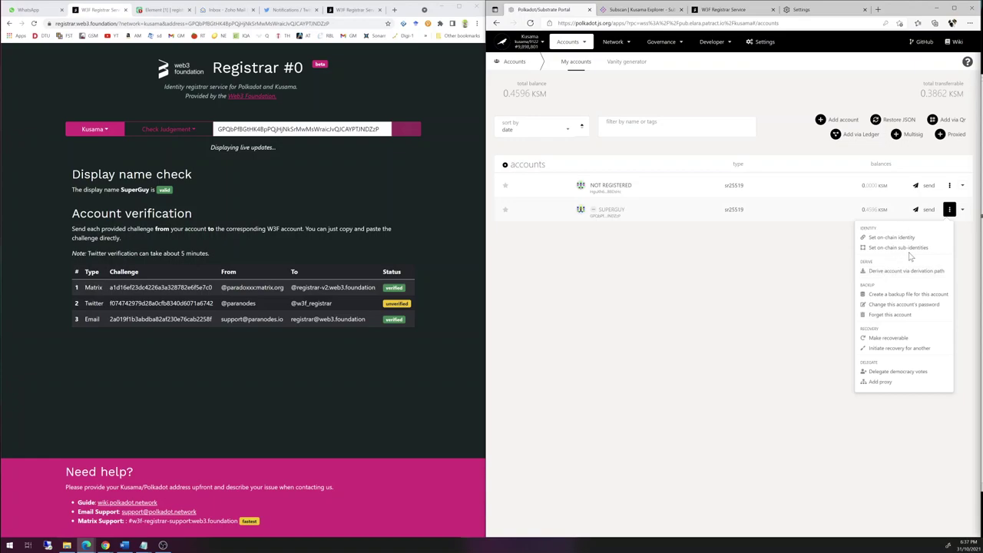
{"action": "left_click", "coordinate": [908, 250]}
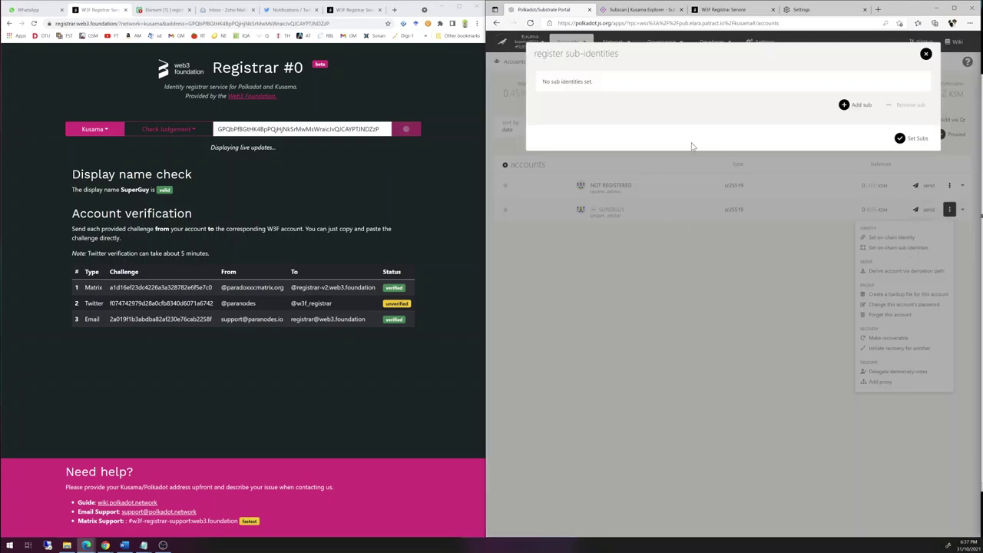
{"action": "left_click", "coordinate": [851, 106]}
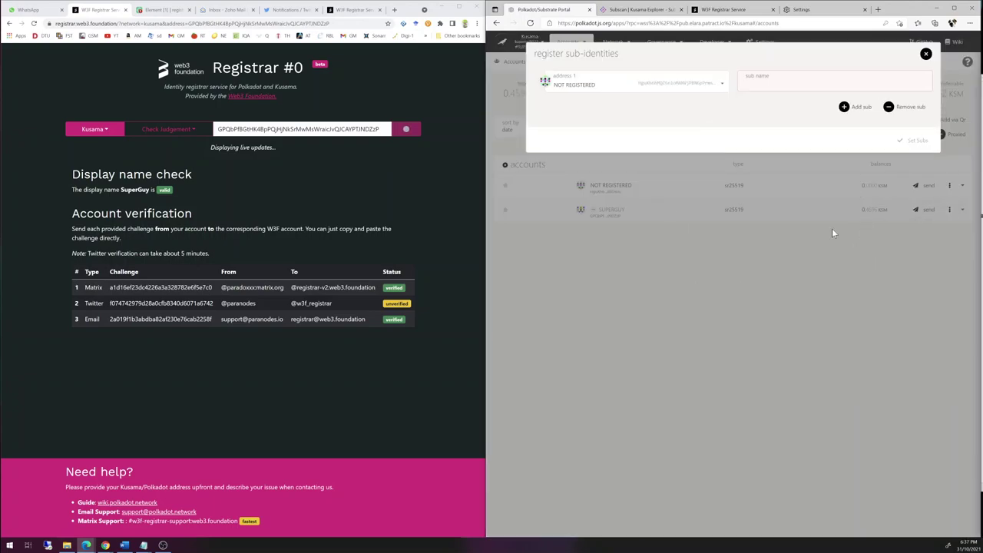
{"action": "left_click", "coordinate": [720, 84]}
{"action": "left_click", "coordinate": [650, 116]}
{"action": "type", "text": "01"}
{"action": "left_click", "coordinate": [914, 143]}
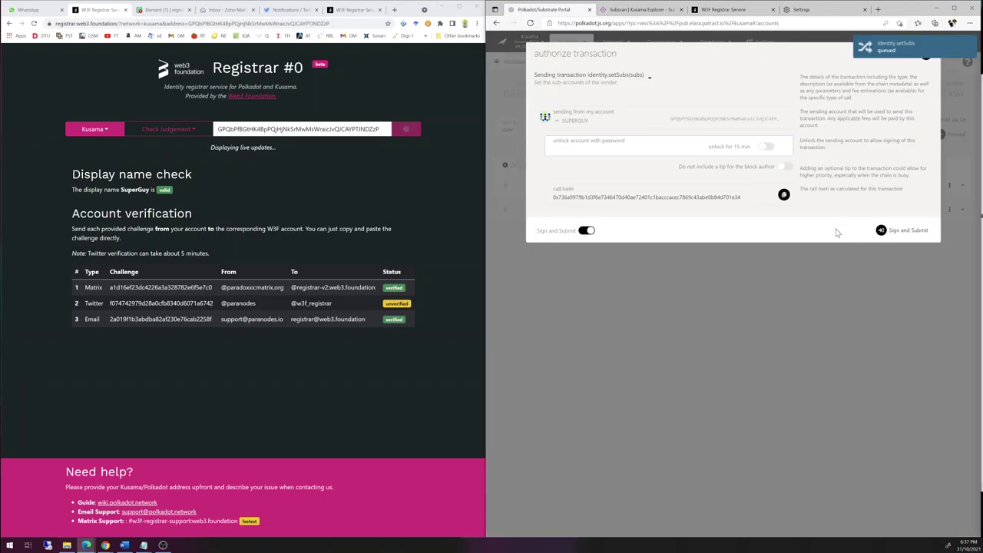
- Unlock with the account password and sign the identity.setSubs transaction
{"action": "type", "text": "******"}
{"action": "key", "text": "Return"}
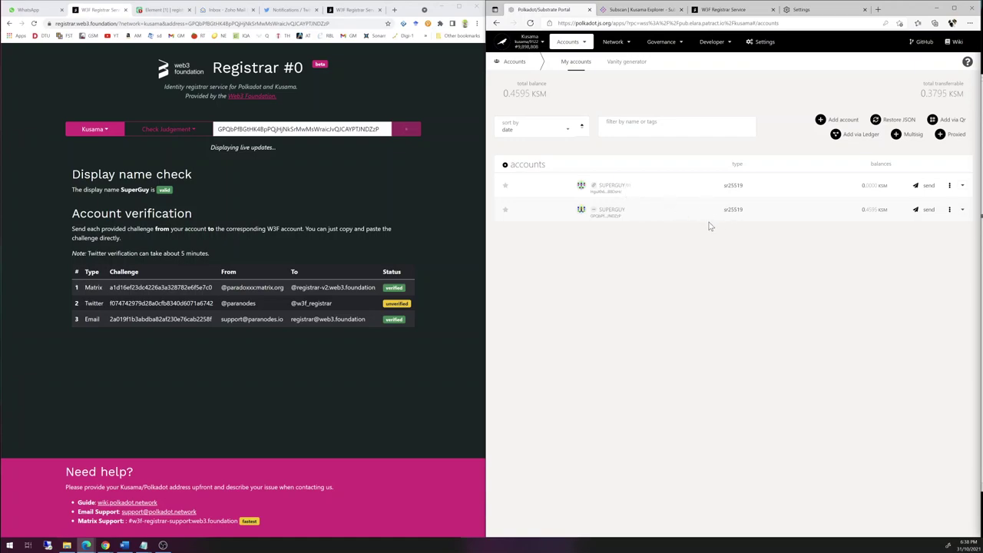
{"action": "left_click", "coordinate": [613, 185]}
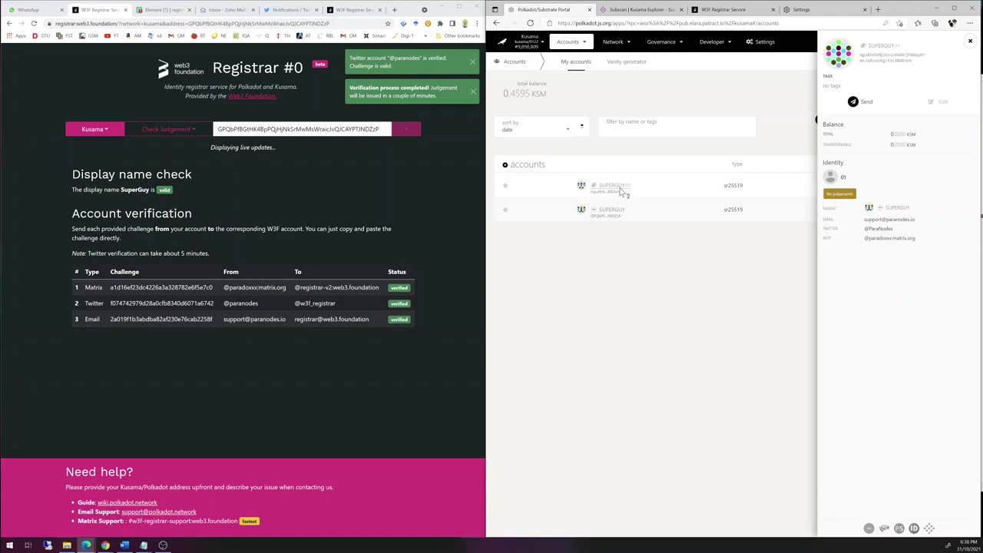
{"action": "left_click", "coordinate": [970, 41]}
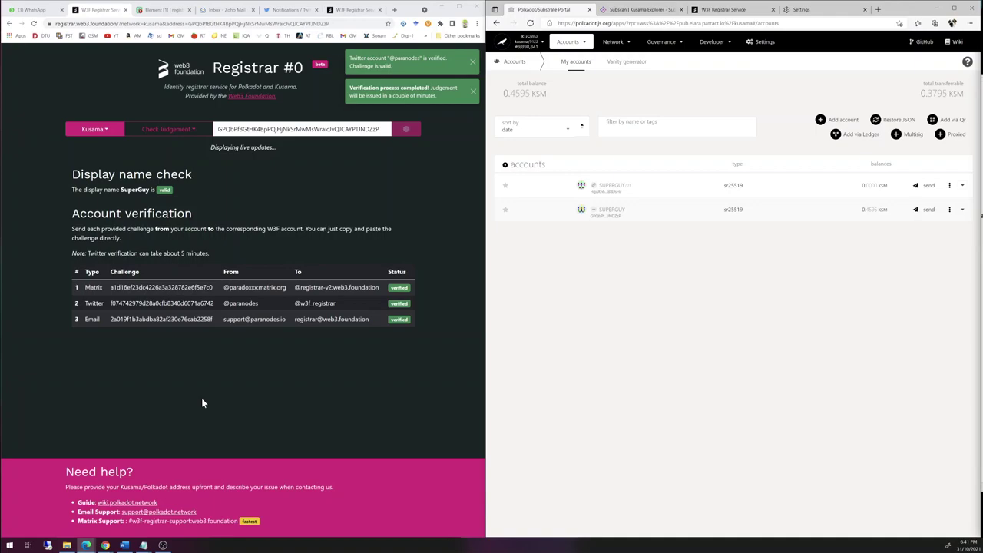
- Close the Twitter verified notification and bring the Polkadot.js accounts window back into focus
{"action": "left_click", "coordinate": [473, 63]}
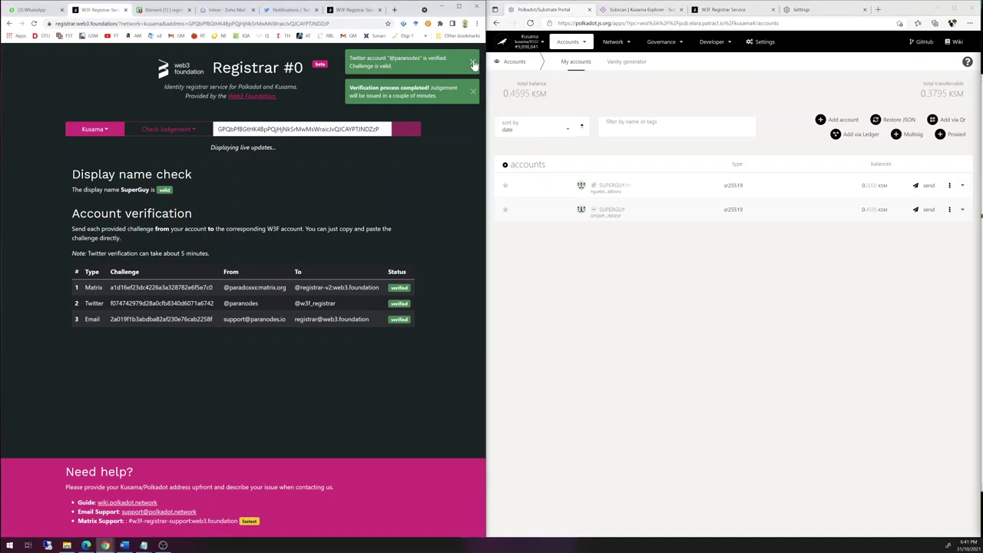
{"action": "left_click", "coordinate": [472, 63]}
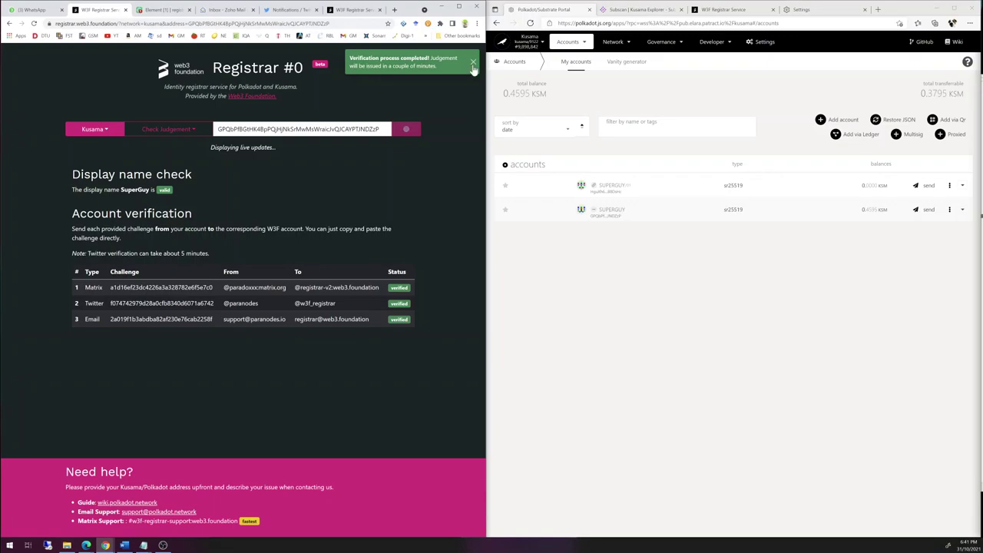
{"action": "left_click", "coordinate": [630, 271]}
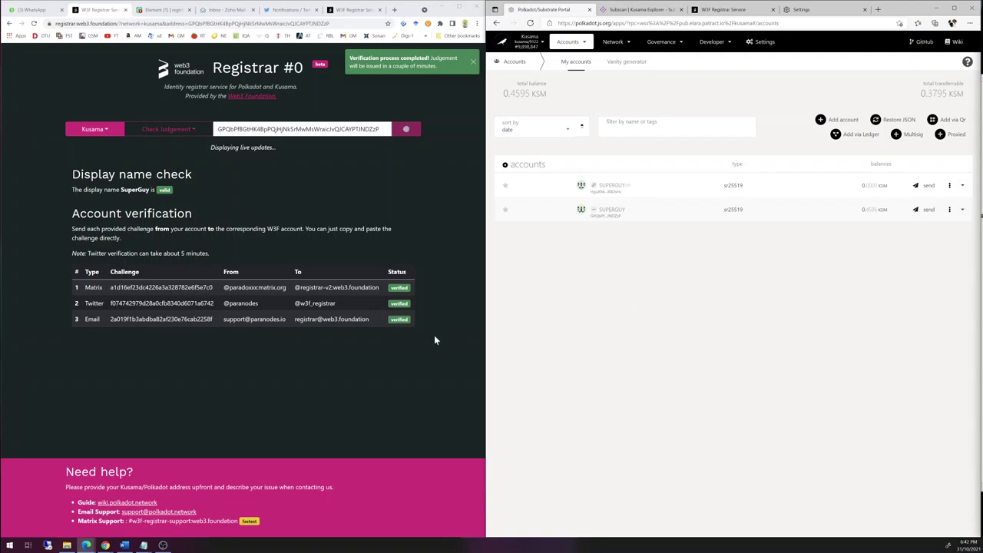
{"action": "left_click_drag", "start_coordinate": [222, 287], "coordinate": [286, 289]}
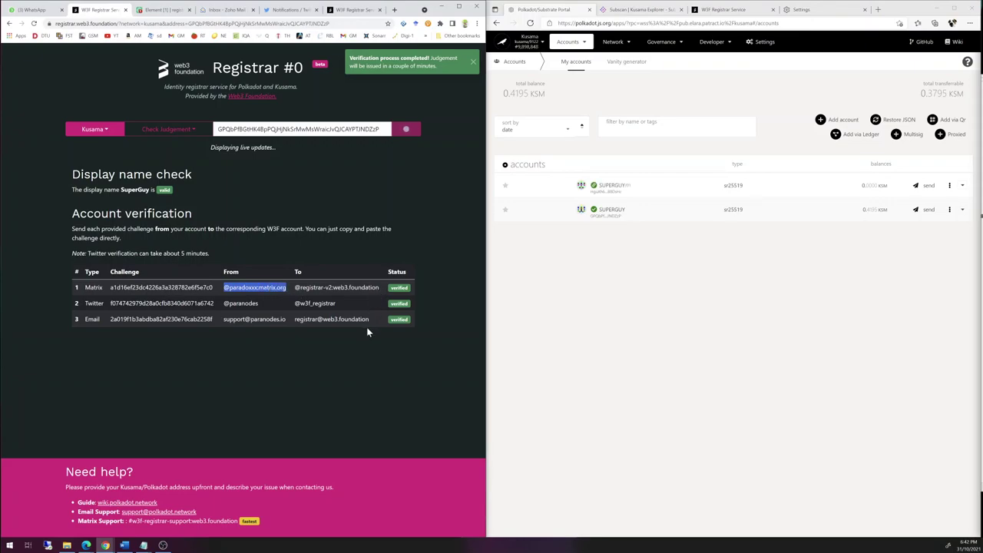
{"action": "left_click", "coordinate": [605, 347]}
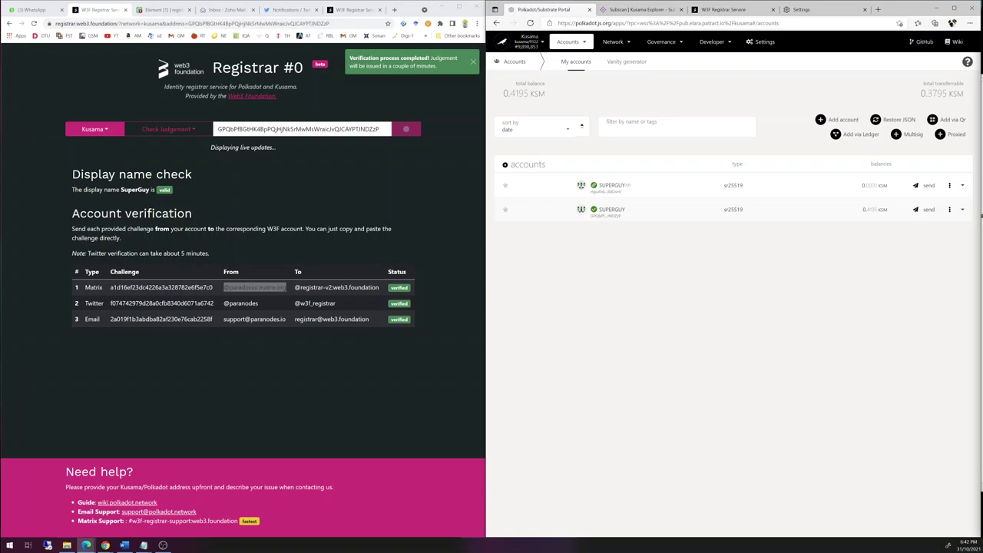
- Select the Matrix support room address #w3f-registrar-support:web3.foundation while the judgement submission is confirmed
{"action": "left_click_drag", "start_coordinate": [238, 521], "coordinate": [128, 521]}
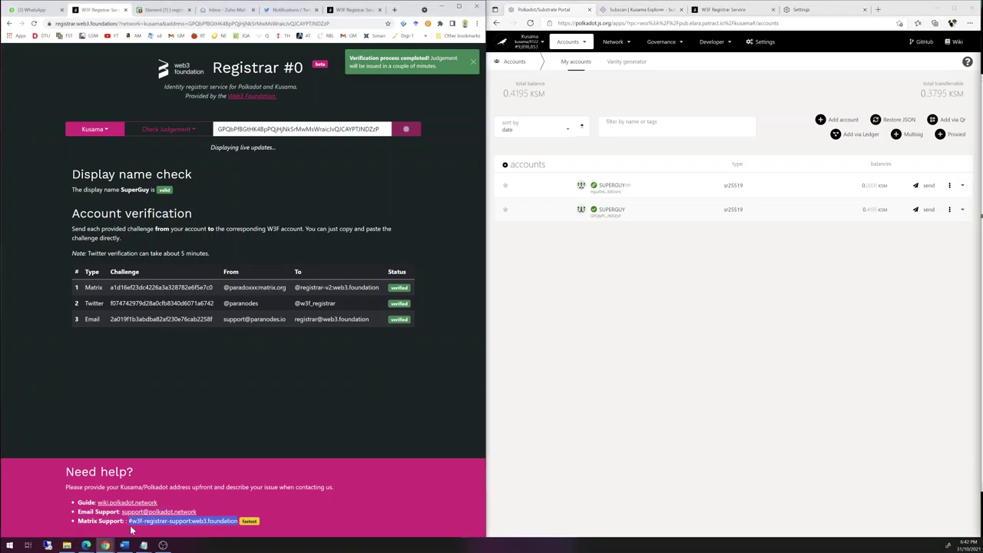